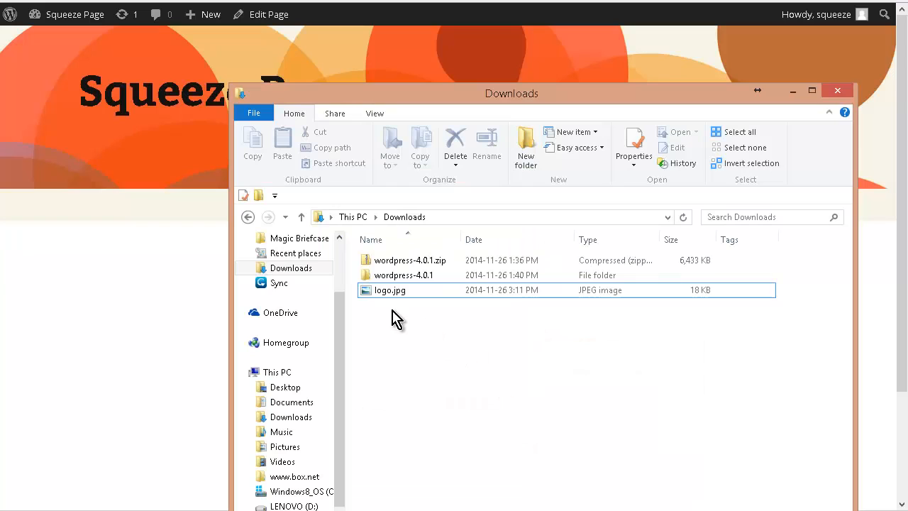
Check the pixel dimensions of logo.jpg in its detailed file properties, moving the properties window to see them, and close it
right_click(391, 295)
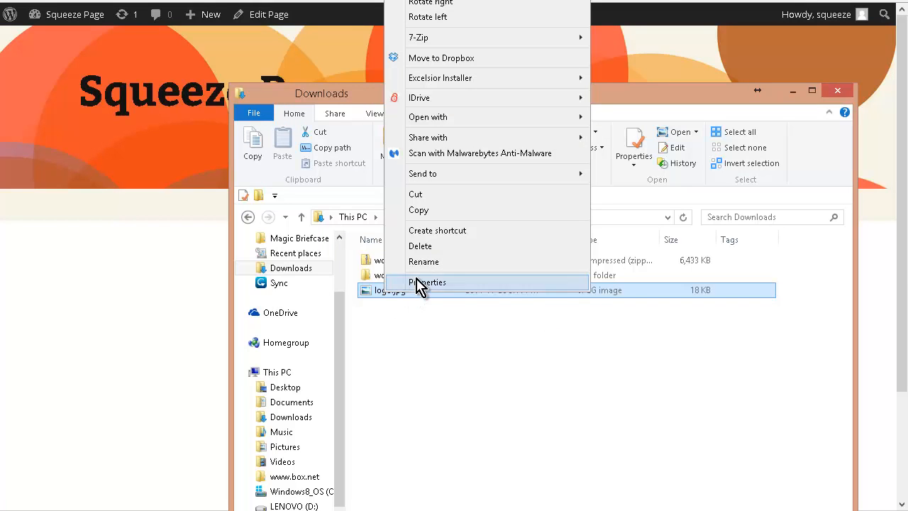
click(419, 282)
click(482, 291)
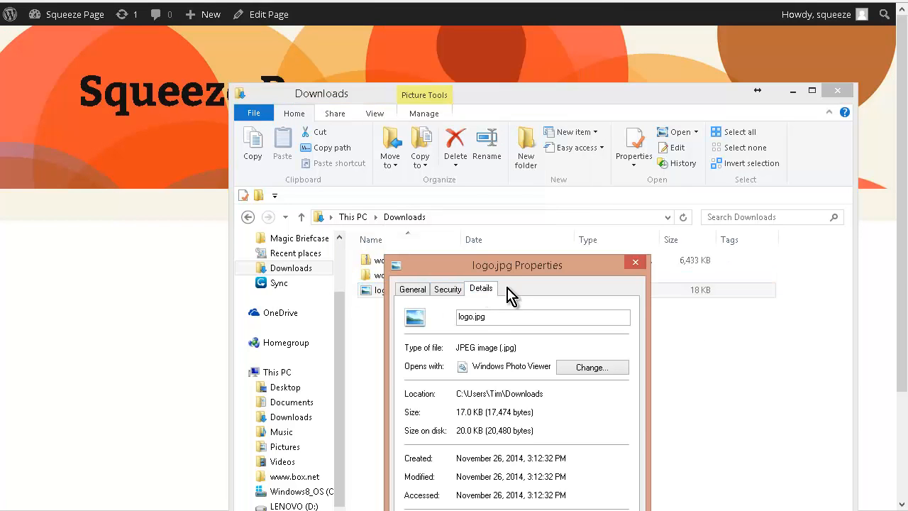
drag(503, 265, 520, 164)
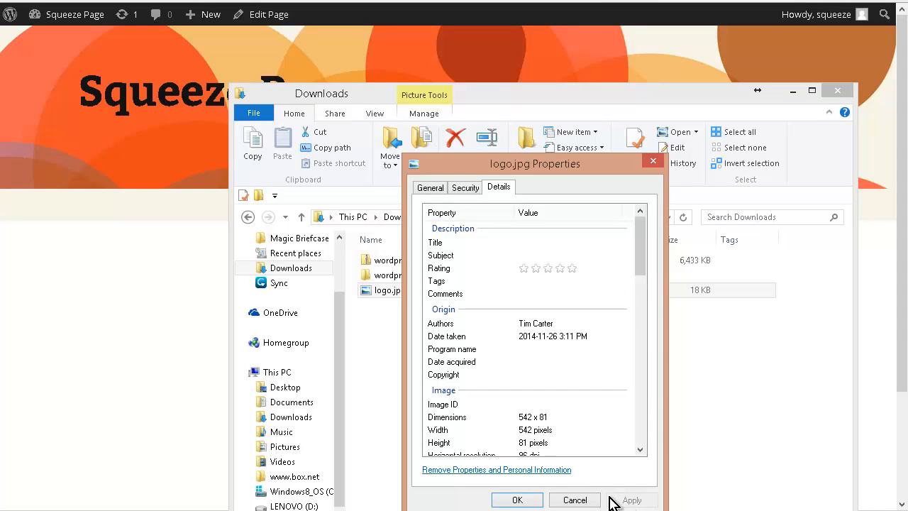
click(581, 500)
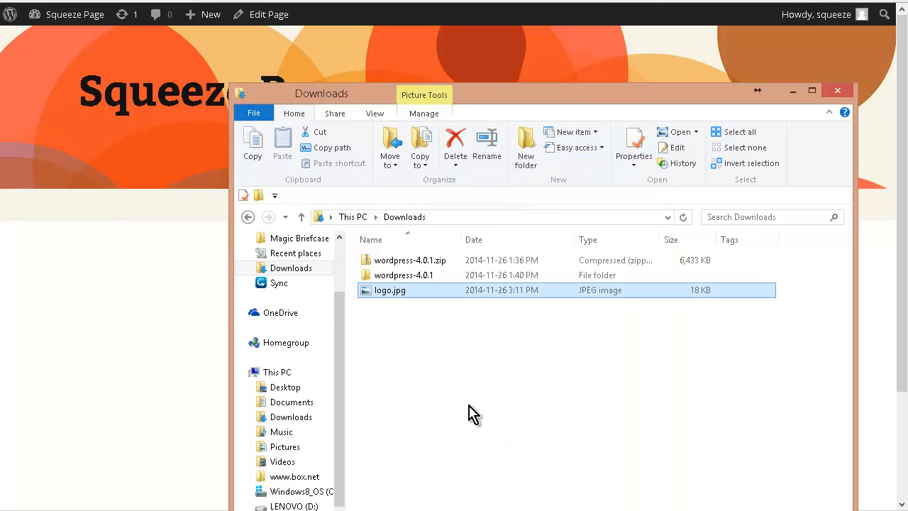
Return to the Squeeze Page site and open its Header settings at the image selection section
click(112, 334)
mouse_move(64, 18)
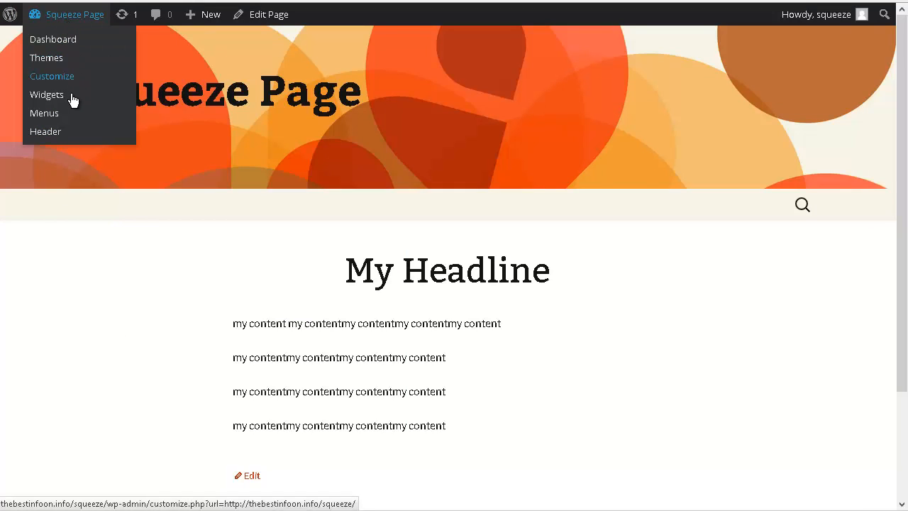
click(86, 150)
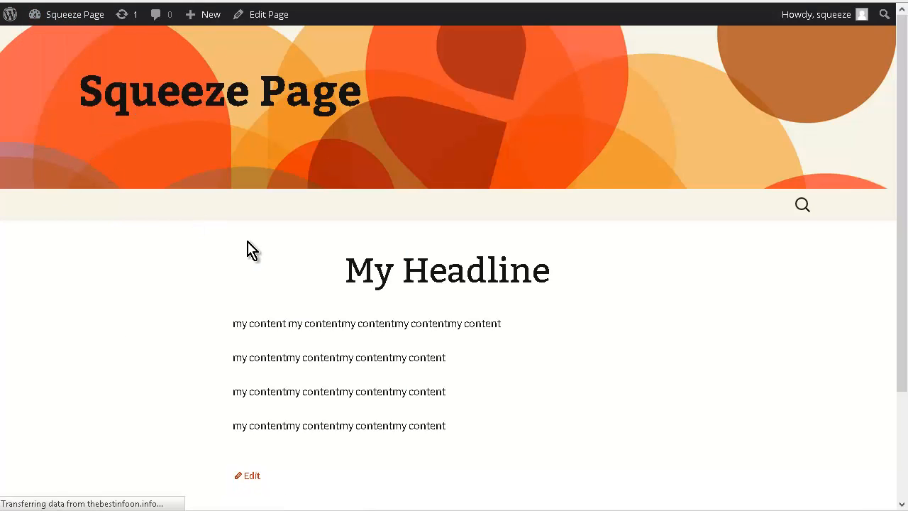
scroll(296, 276, down, 2)
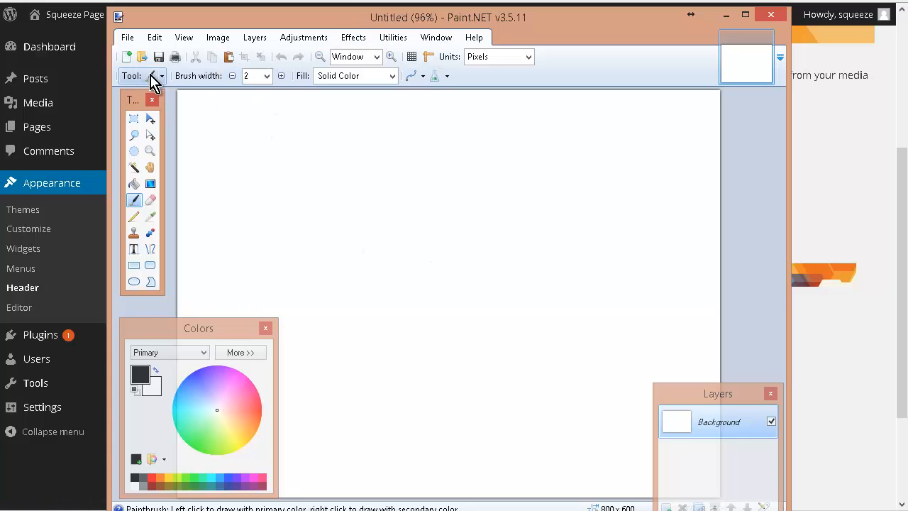
In Paint.NET, resize the blank image to 1600 × 230 pixels by absolute size, without maintaining the aspect ratio
click(223, 40)
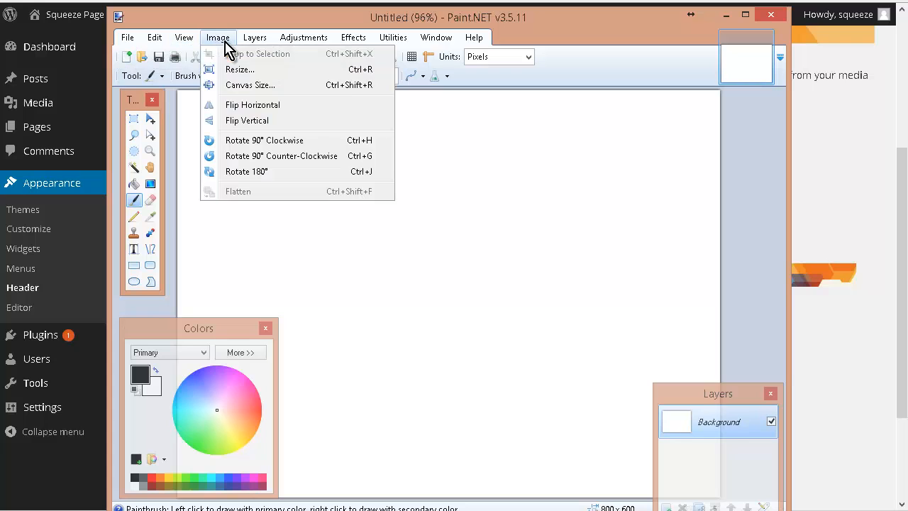
click(259, 71)
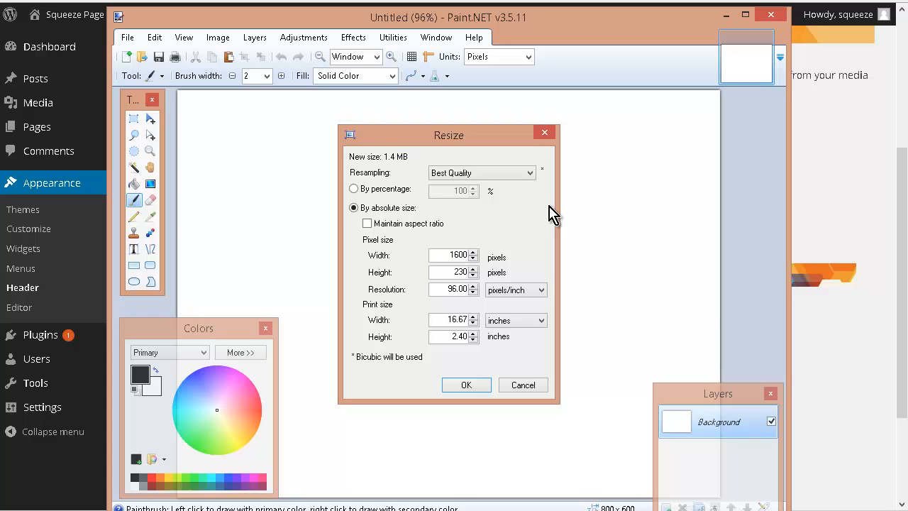
click(469, 386)
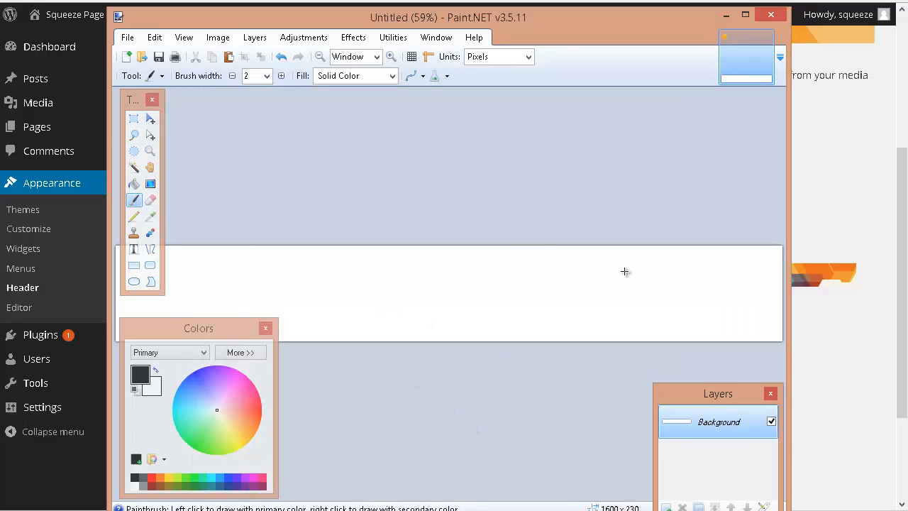
Import logo.jpg from Downloads as a new layer and move it to about 475, 71, near the canvas centre
click(255, 37)
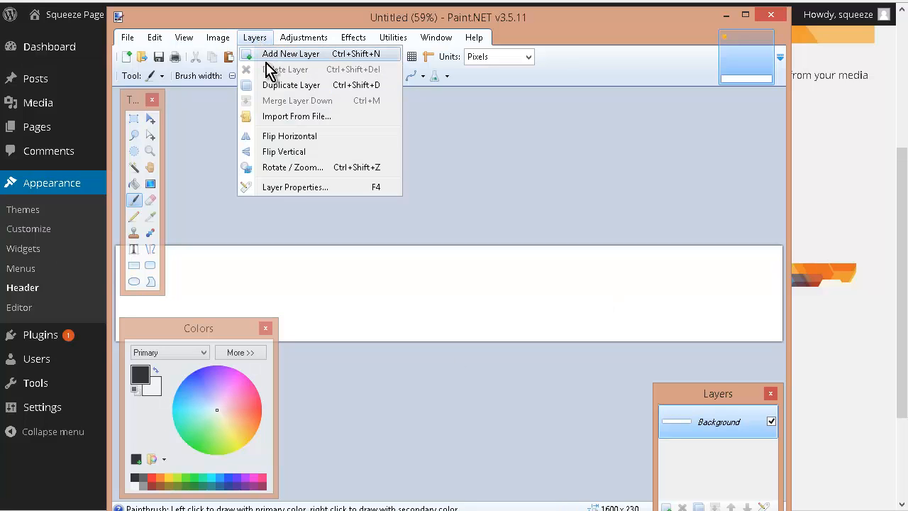
click(323, 117)
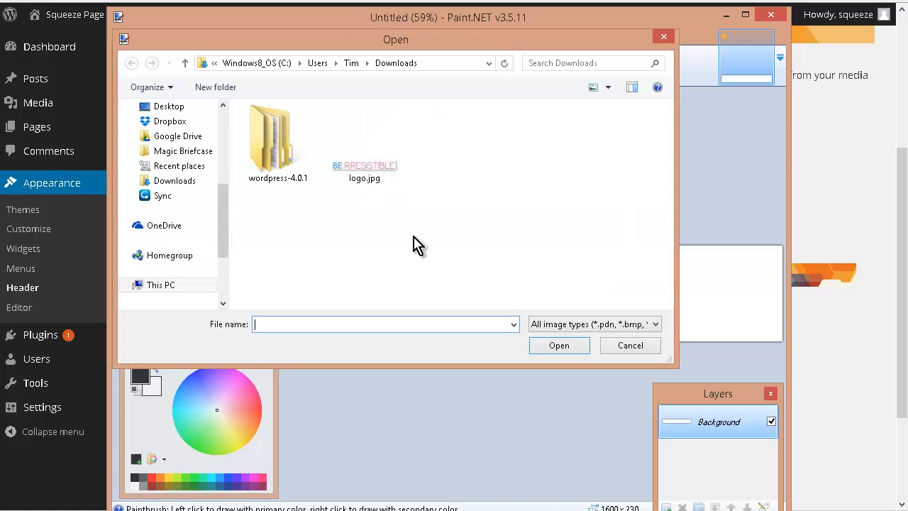
click(371, 167)
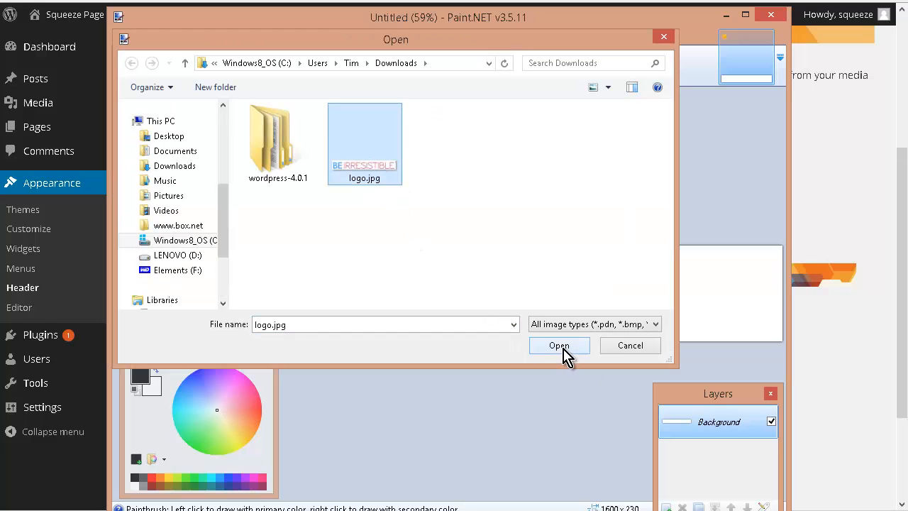
click(565, 346)
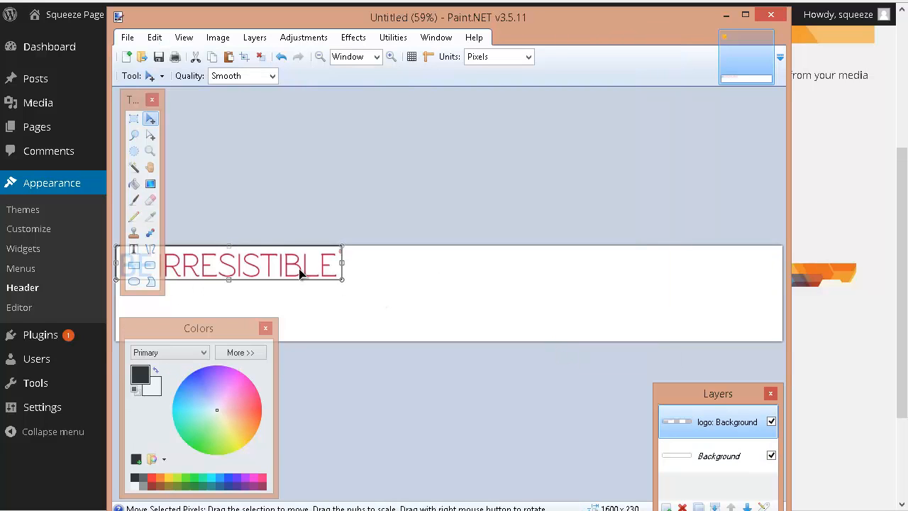
drag(235, 269, 431, 301)
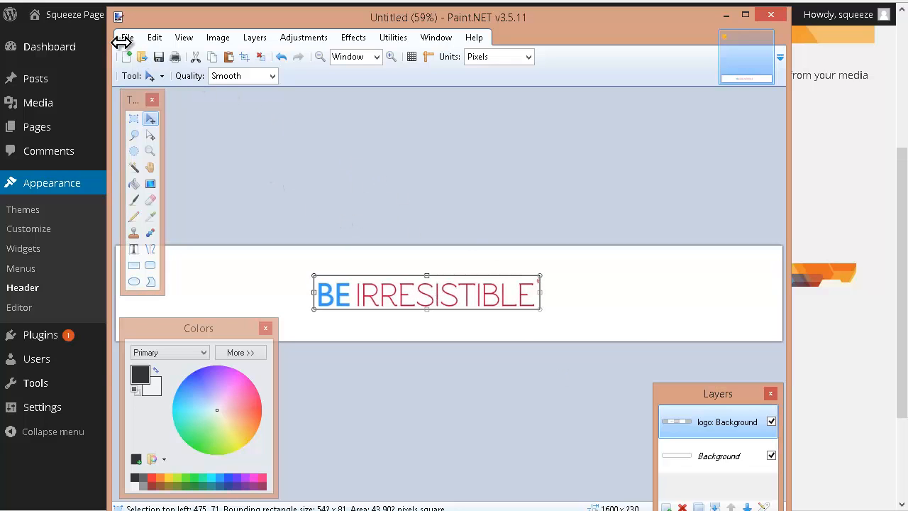
Save the image in Downloads under the name header in Paint.NET (*.pdn) format
click(159, 57)
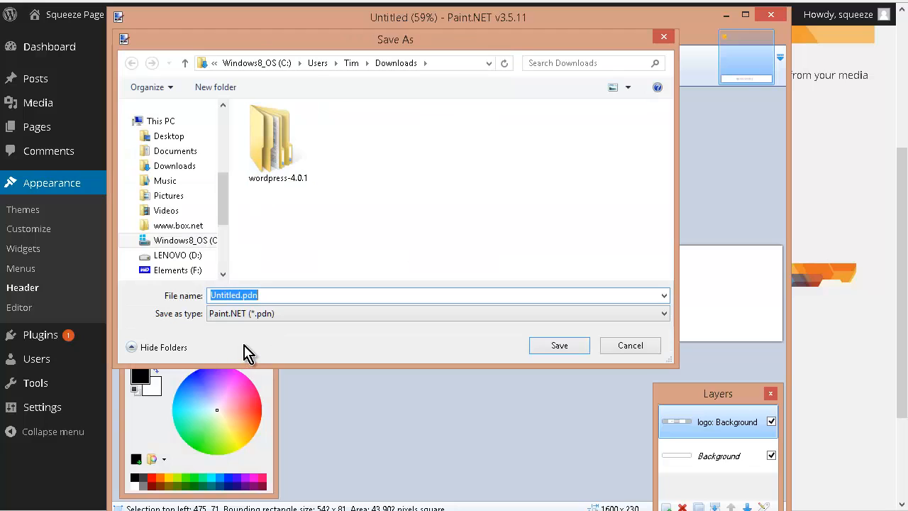
text(header)
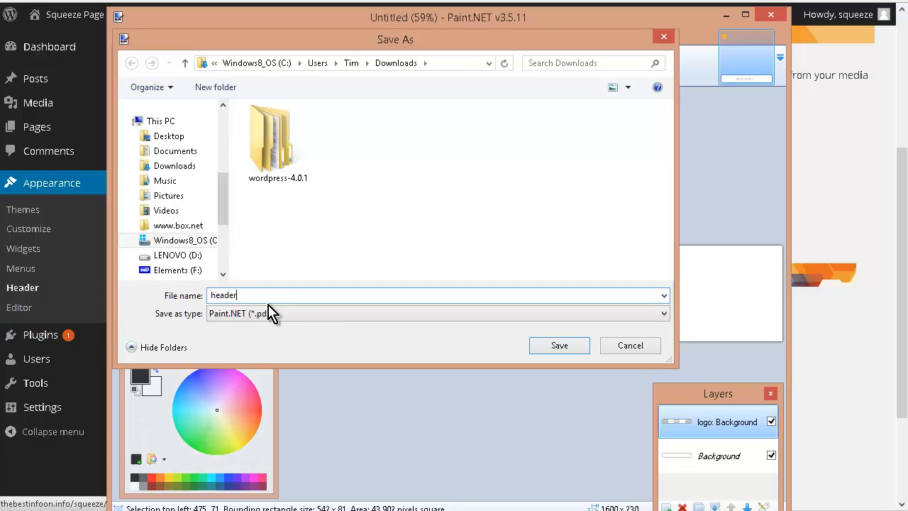
click(556, 351)
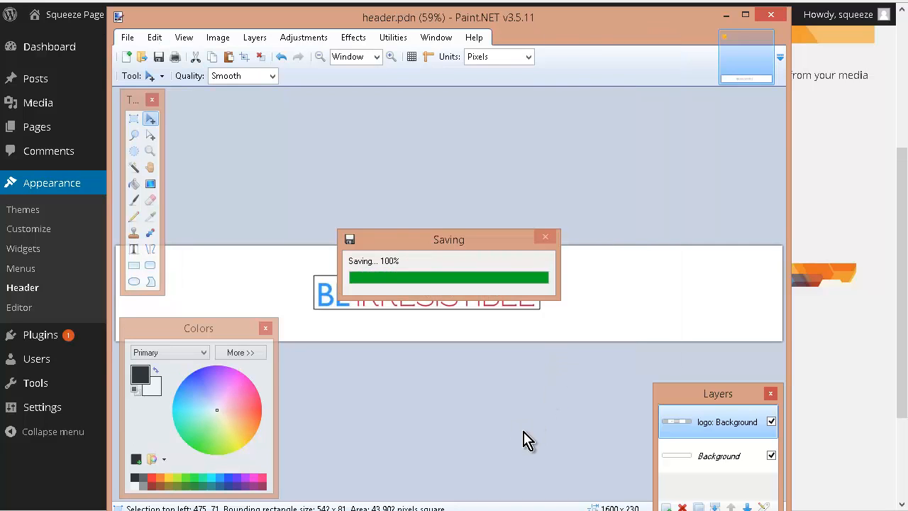
Save a flattened JPEG copy of the image as header.jpg in Downloads with quality 95
click(128, 38)
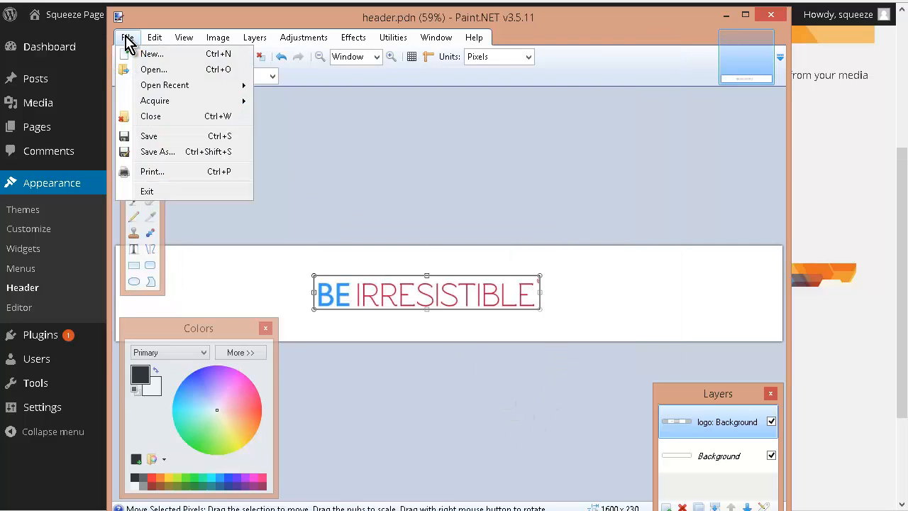
click(173, 152)
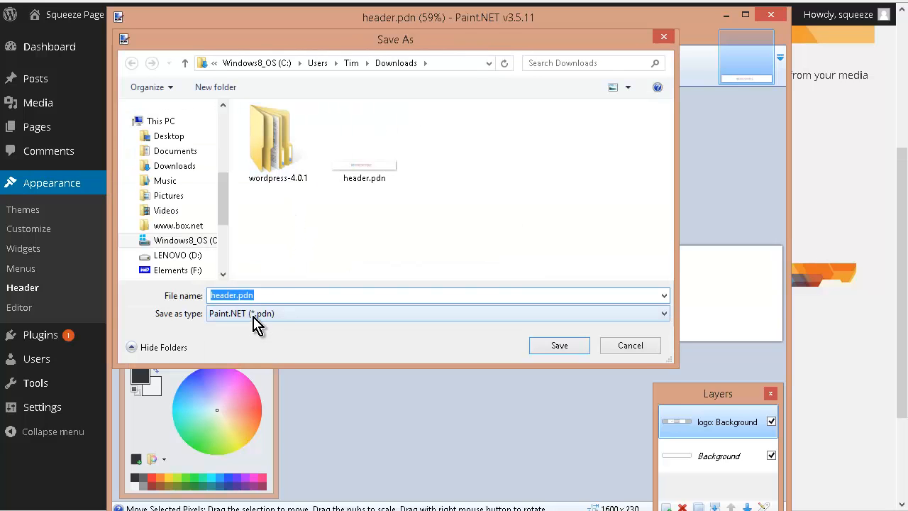
click(255, 315)
click(259, 360)
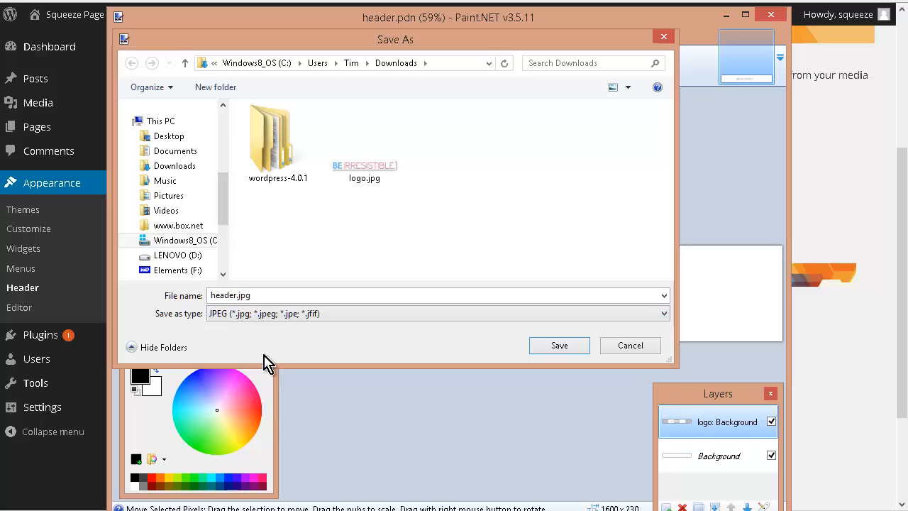
click(570, 346)
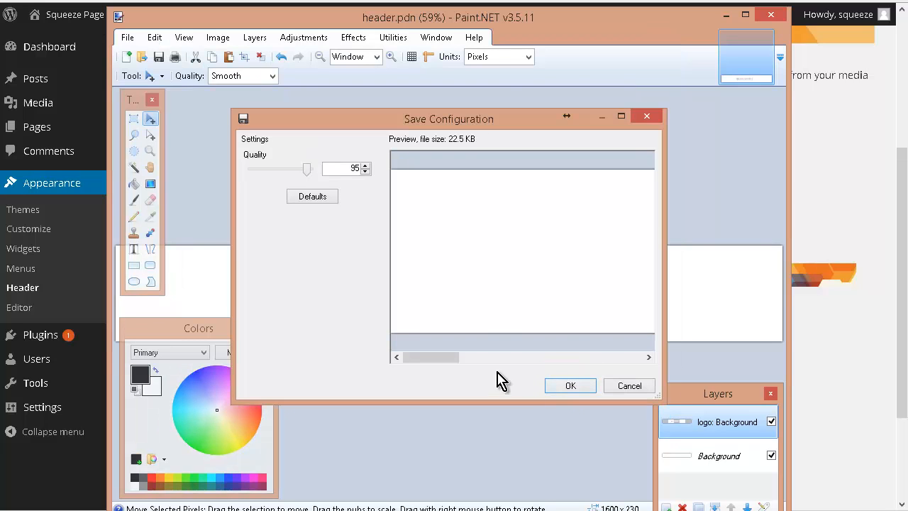
click(569, 389)
click(423, 279)
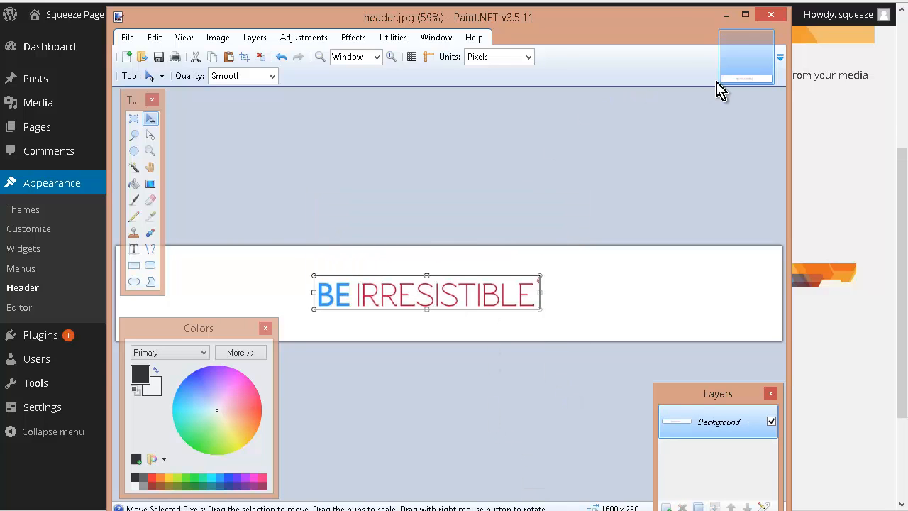
Switch back to the WordPress header settings and upload header.jpg from the computer as the header image
click(726, 15)
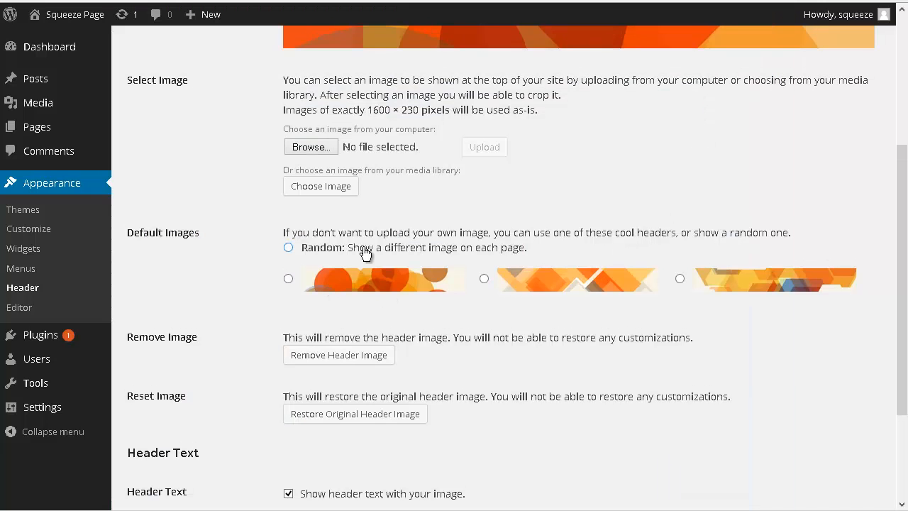
scroll(364, 253, up, 3)
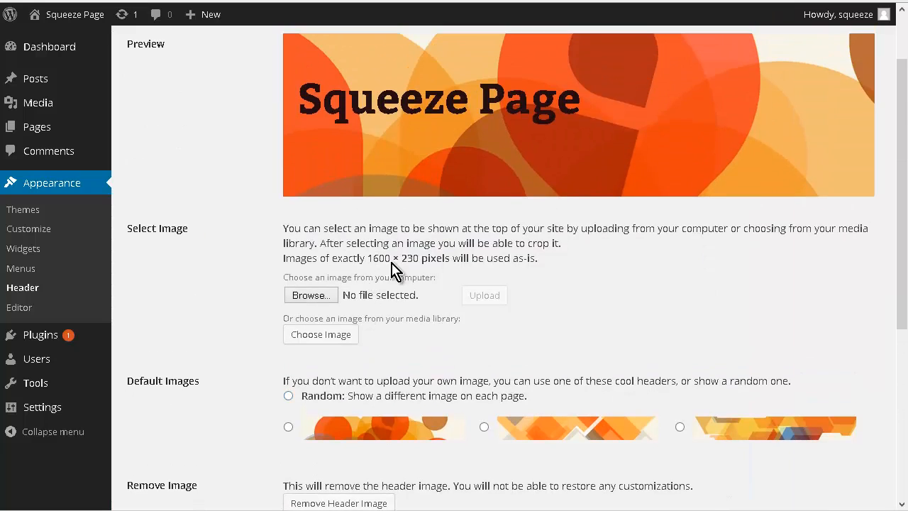
click(321, 298)
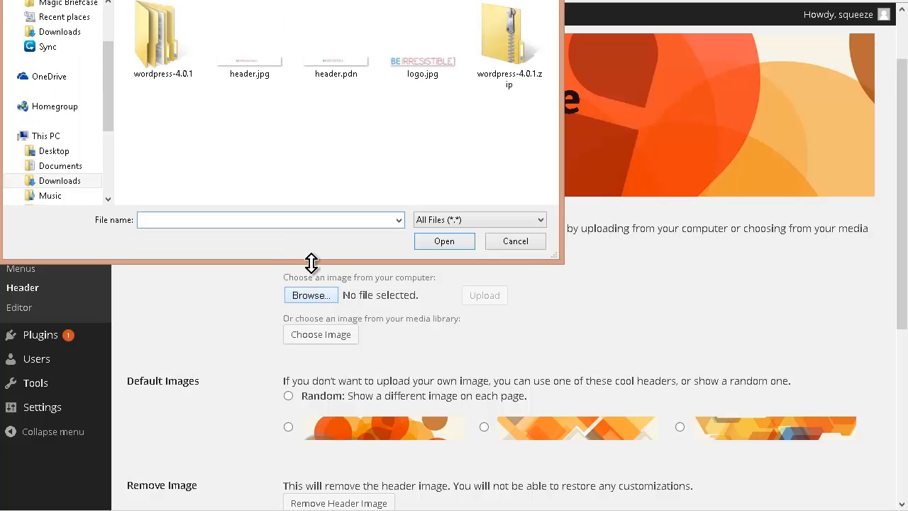
click(248, 50)
click(444, 241)
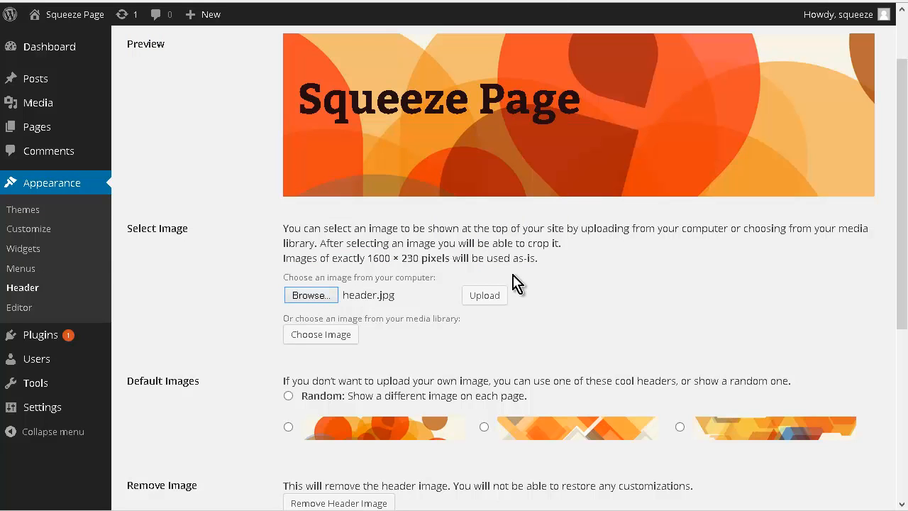
click(486, 296)
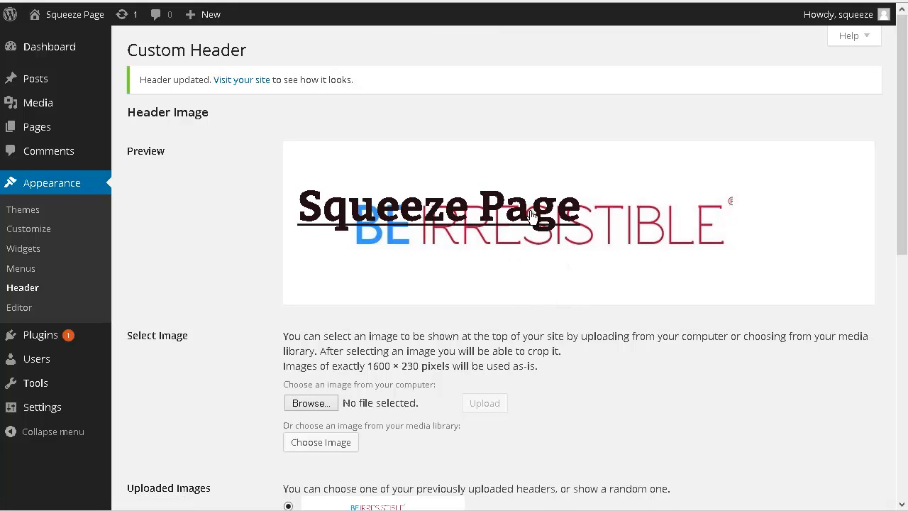
Turn off showing header text with the image and save the header changes
scroll(642, 322, down, 1)
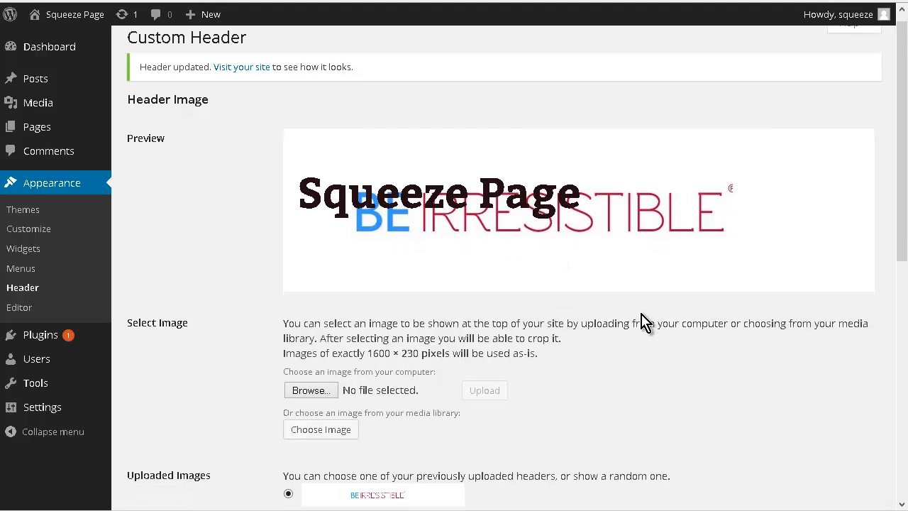
scroll(629, 288, down, 7)
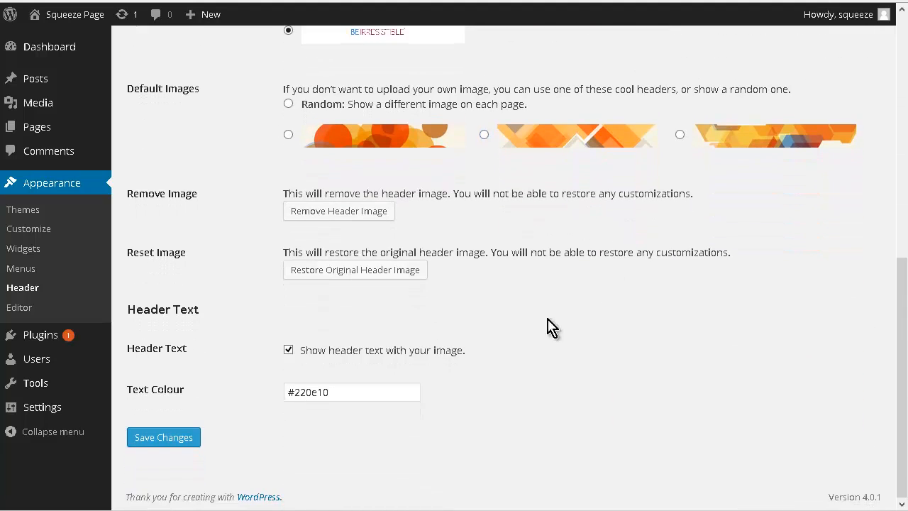
click(290, 350)
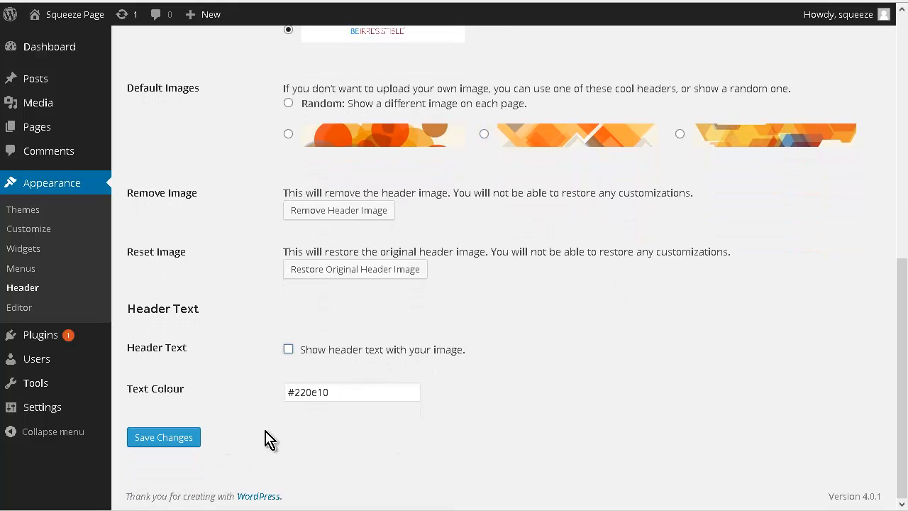
click(180, 435)
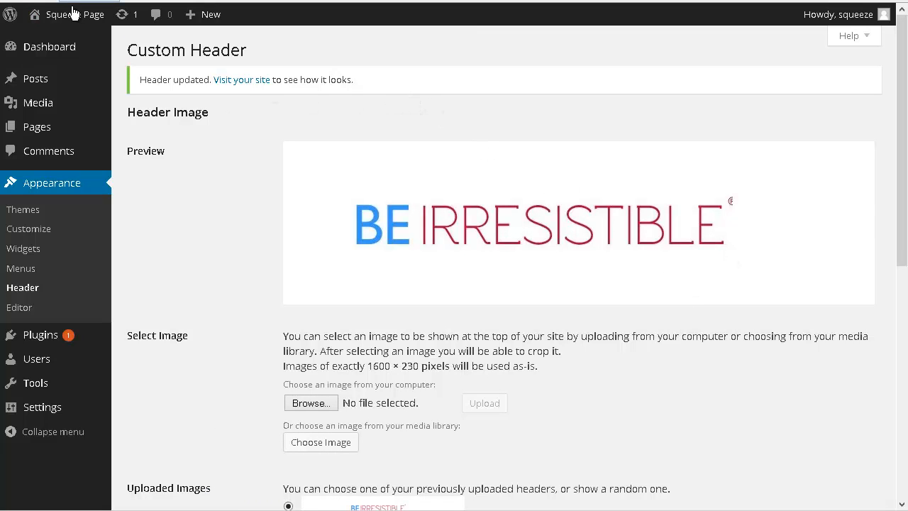
Visit the Squeeze Page site and examine how the new header looks above the page content
mouse_move(70, 25)
click(44, 41)
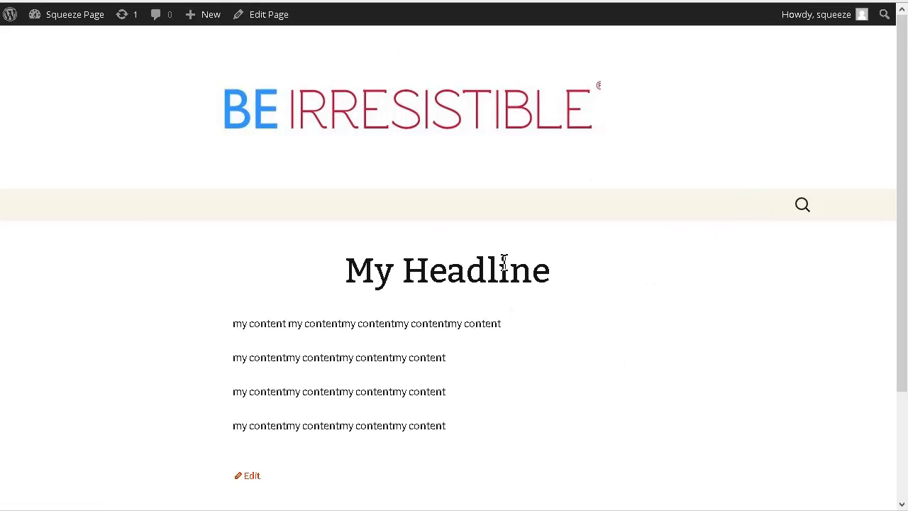
scroll(505, 273, down, 2)
scroll(506, 277, up, 2)
Go back to the WordPress dashboard and open the site customizer for Squeeze Page
mouse_move(49, 20)
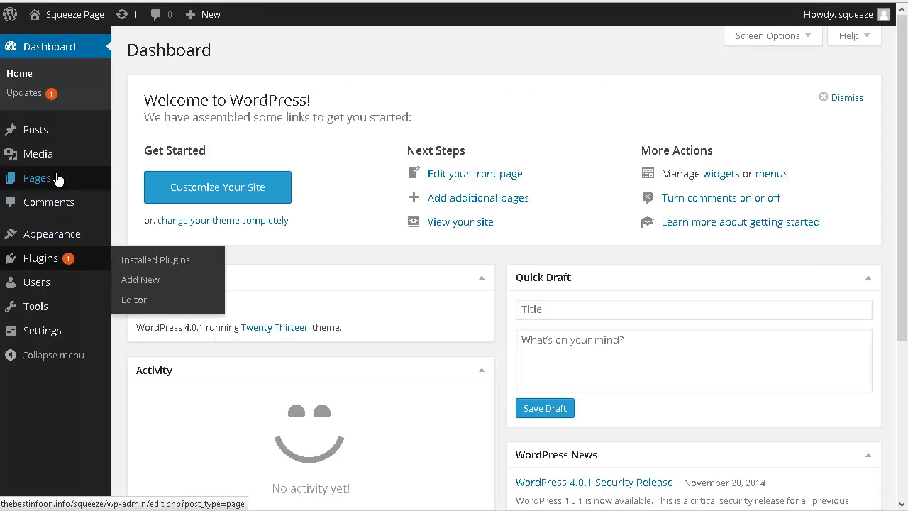
mouse_move(44, 237)
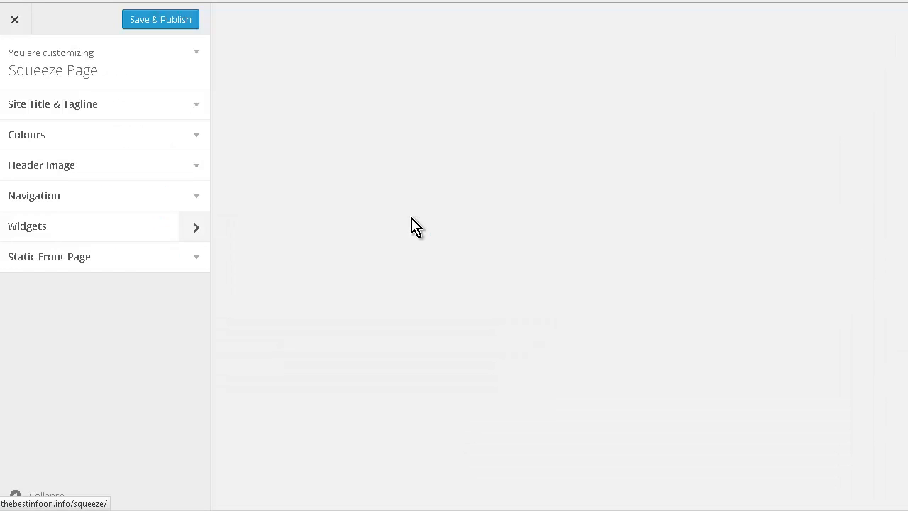
Check the Colours options in the site customizer, then close the customizer
click(103, 142)
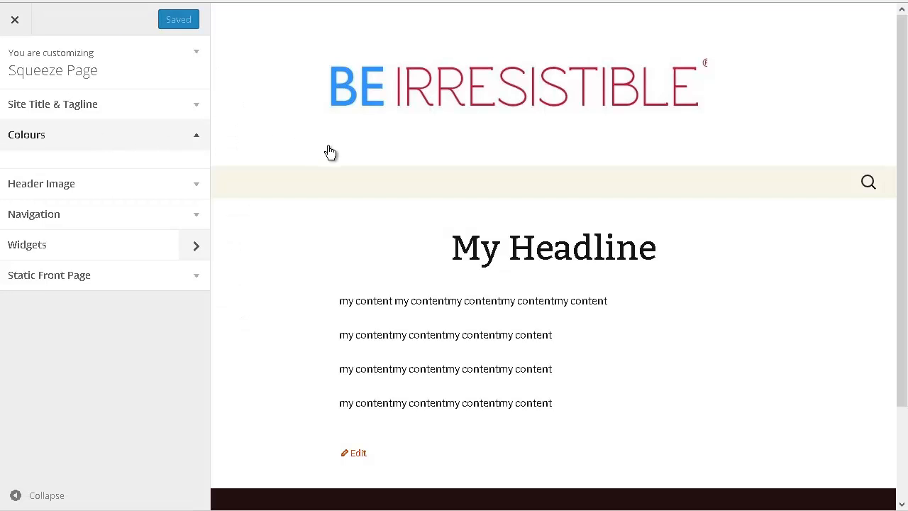
click(201, 140)
click(199, 142)
click(198, 141)
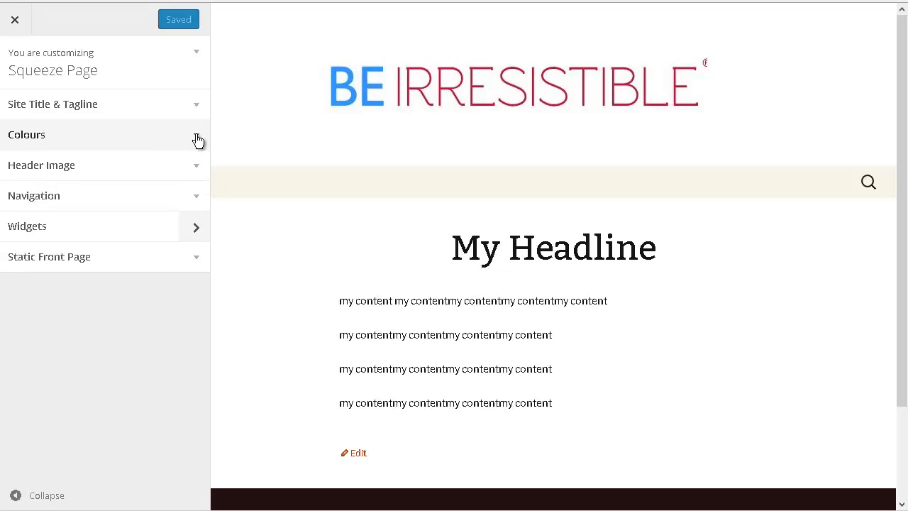
click(94, 136)
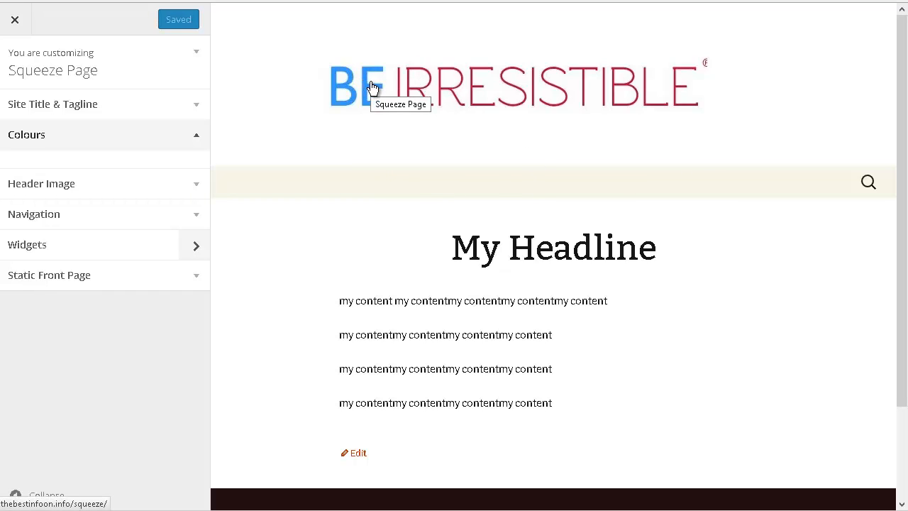
click(16, 23)
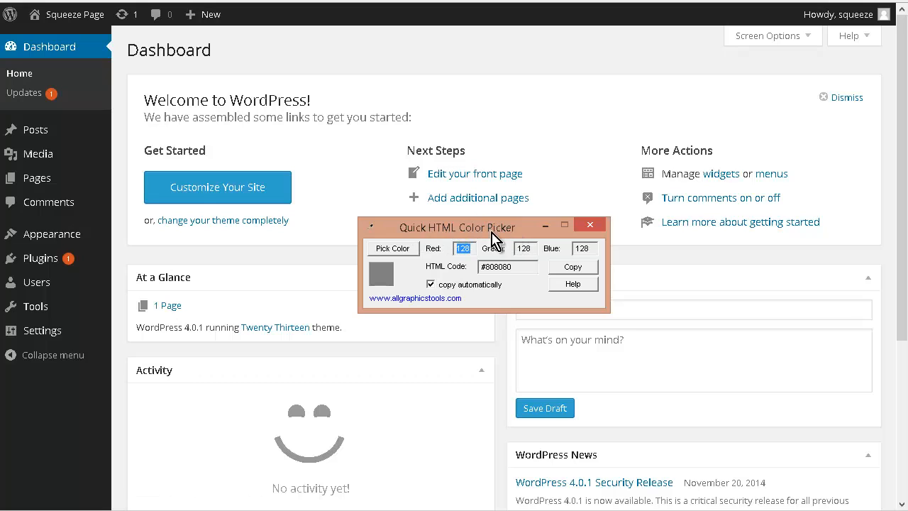
Visit the Squeeze Page site, sample the logo's red lettering with Quick HTML Color Picker and copy its HTML code #c14462
click(395, 250)
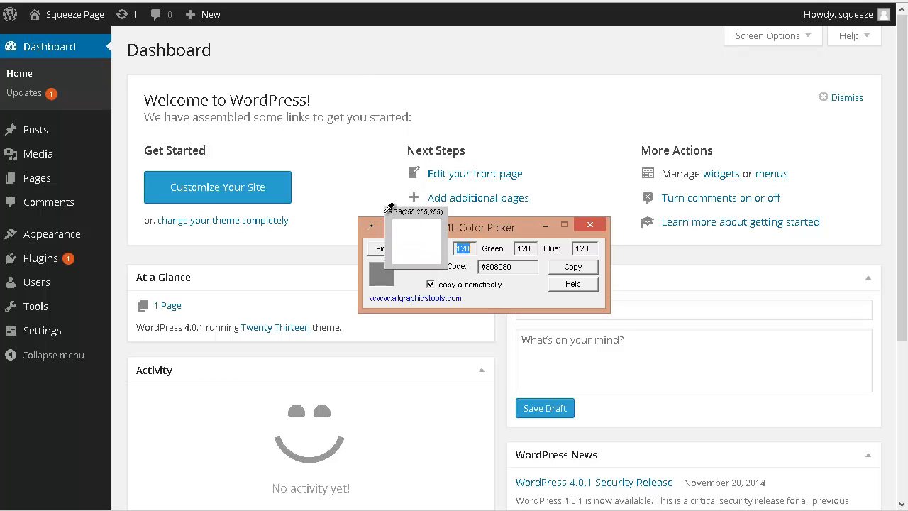
click(430, 219)
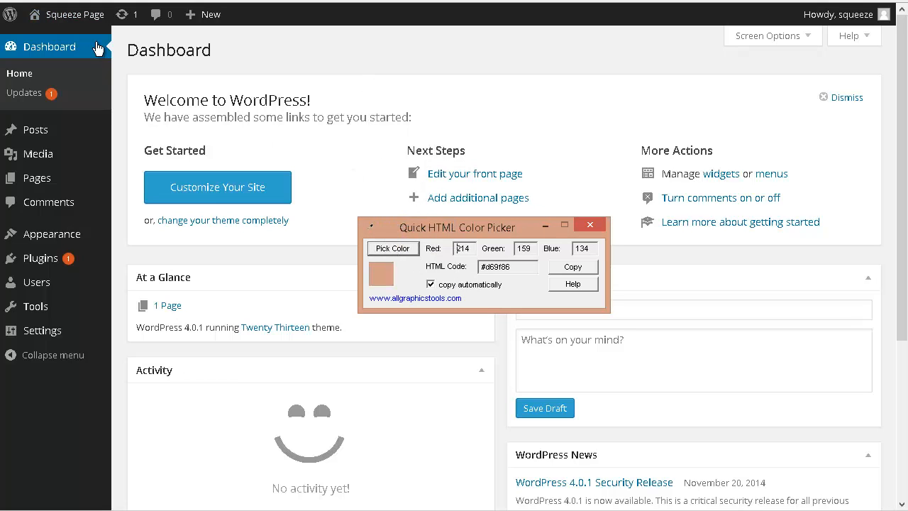
mouse_move(55, 22)
click(49, 42)
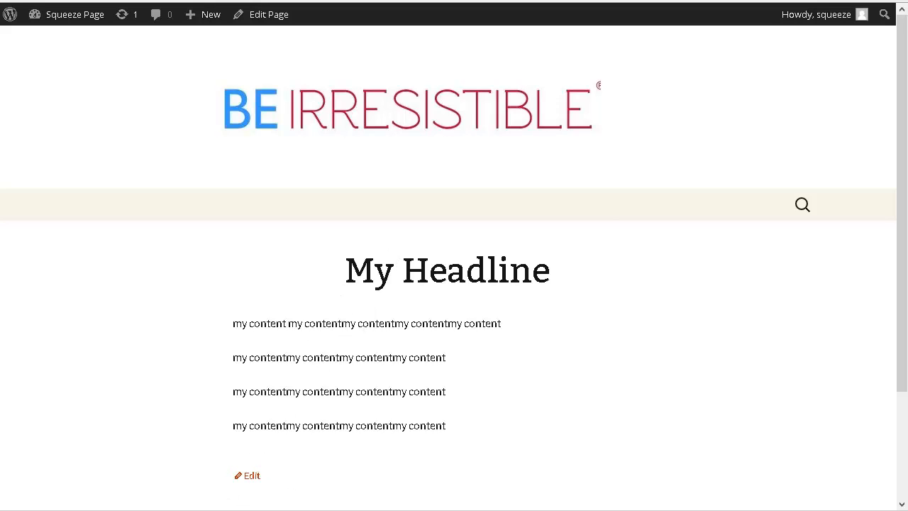
click(201, 509)
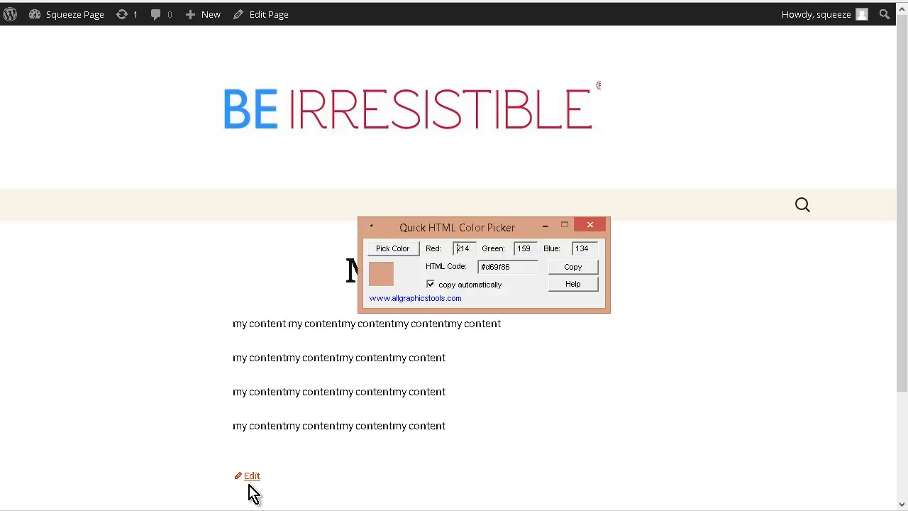
click(406, 259)
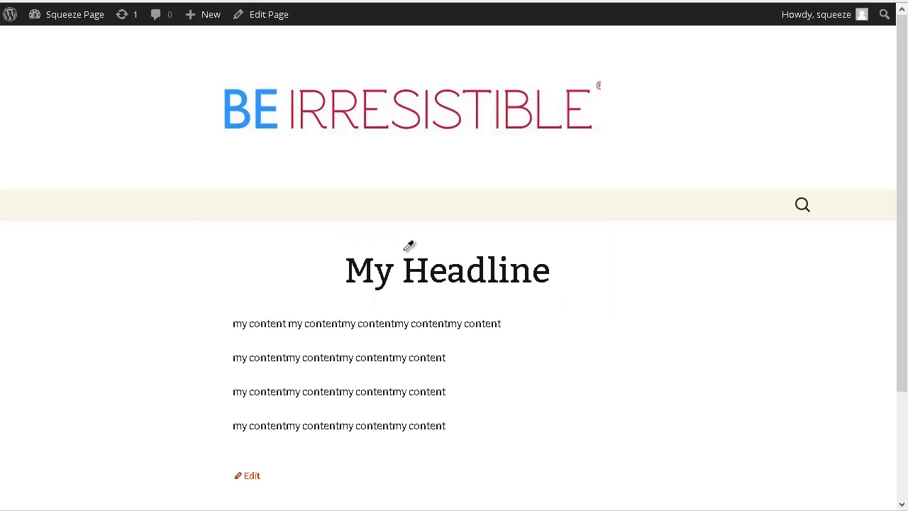
click(340, 97)
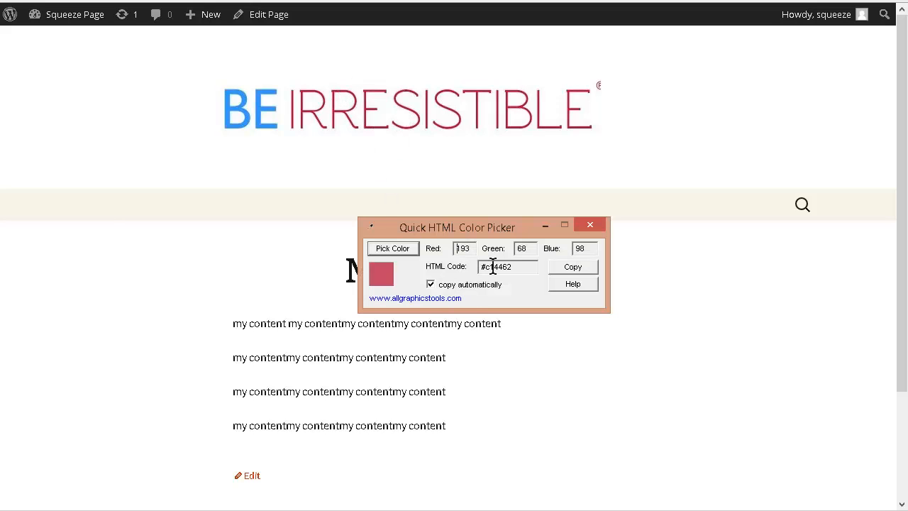
drag(518, 264, 447, 263)
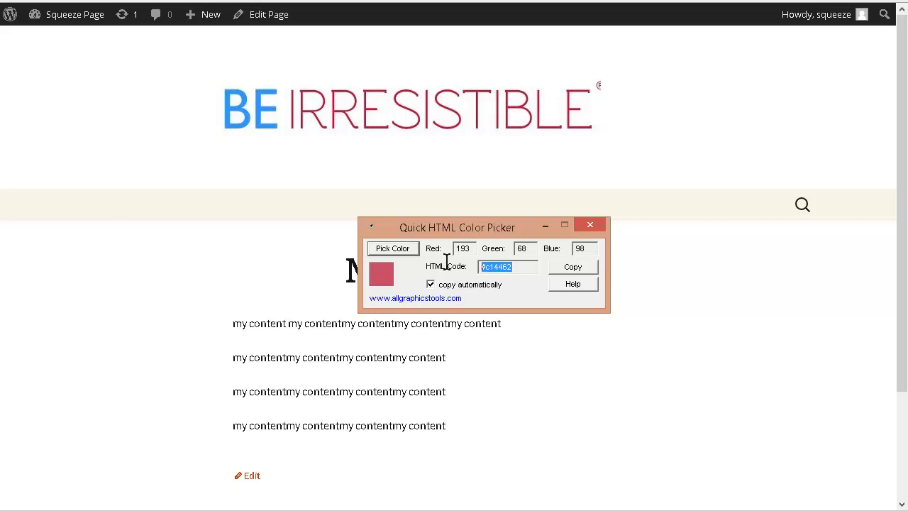
right_click(497, 268)
click(543, 312)
Open the Twenty Thirteen theme's stylesheet (style.css) in the WordPress theme editor
mouse_move(71, 24)
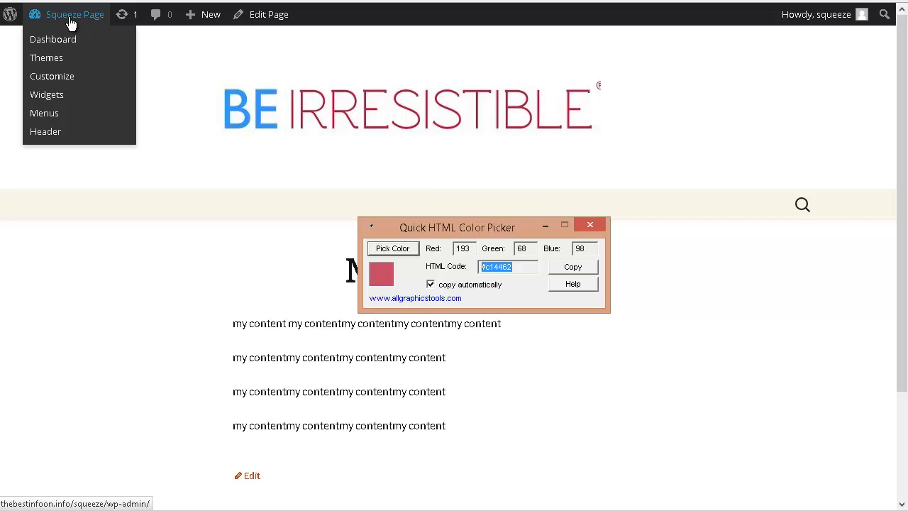
click(63, 78)
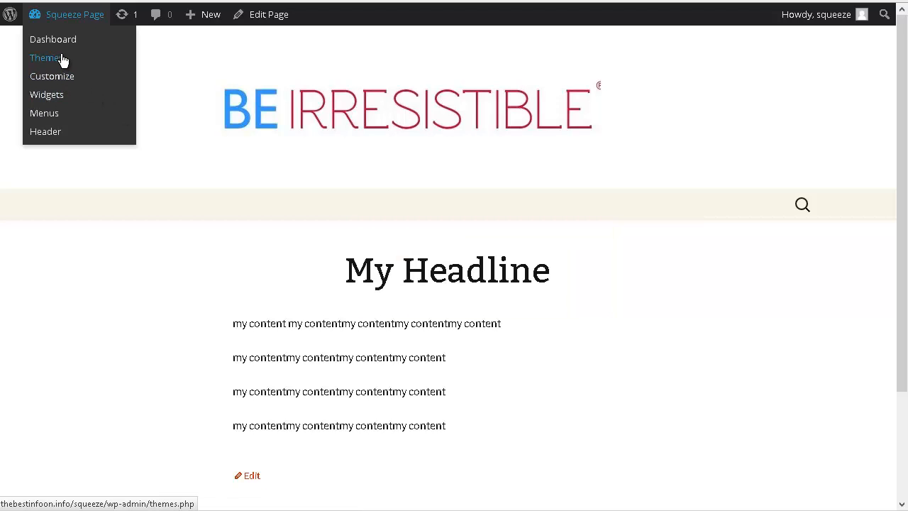
click(229, 145)
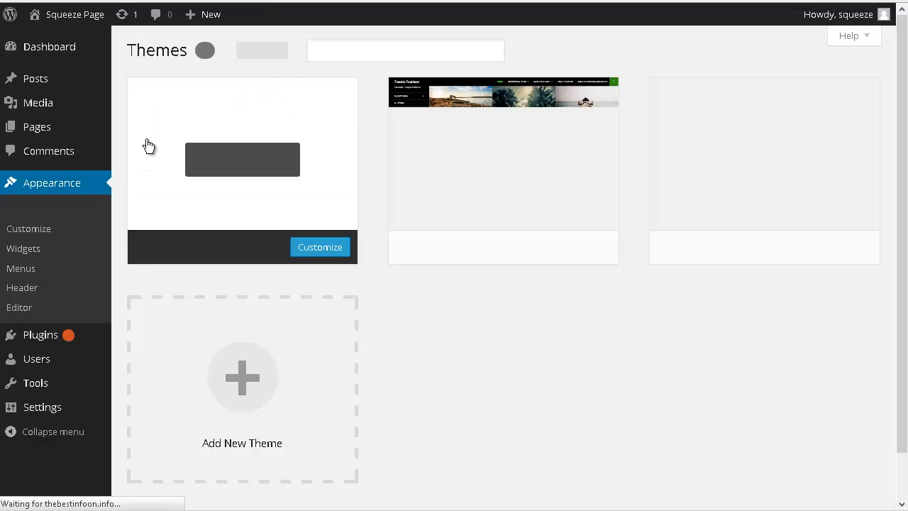
click(21, 309)
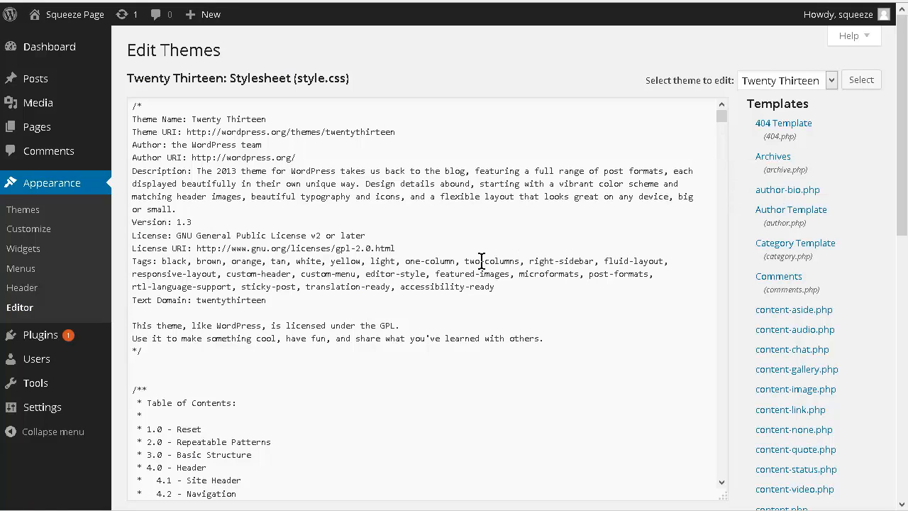
Set the background-color of the .navbar rule to the copied code #c14462 and update the stylesheet file
scroll(482, 261, down, 5)
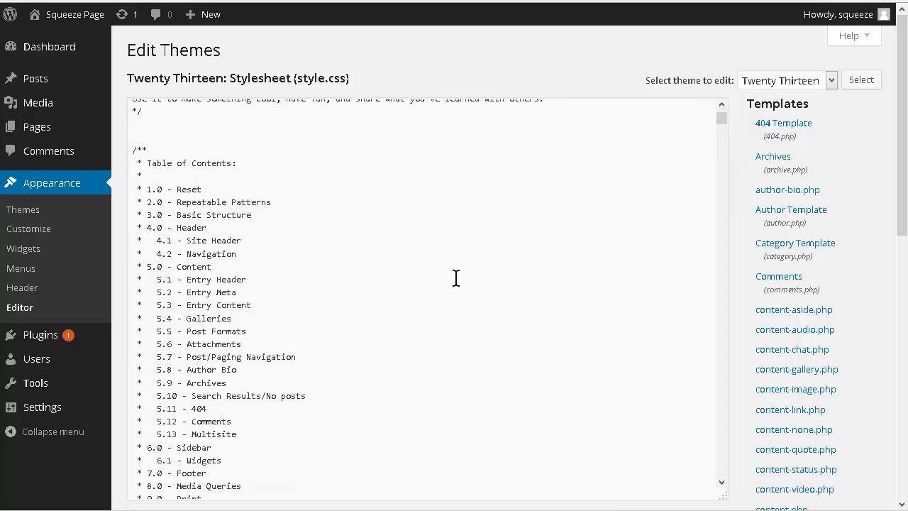
scroll(455, 276, down, 1)
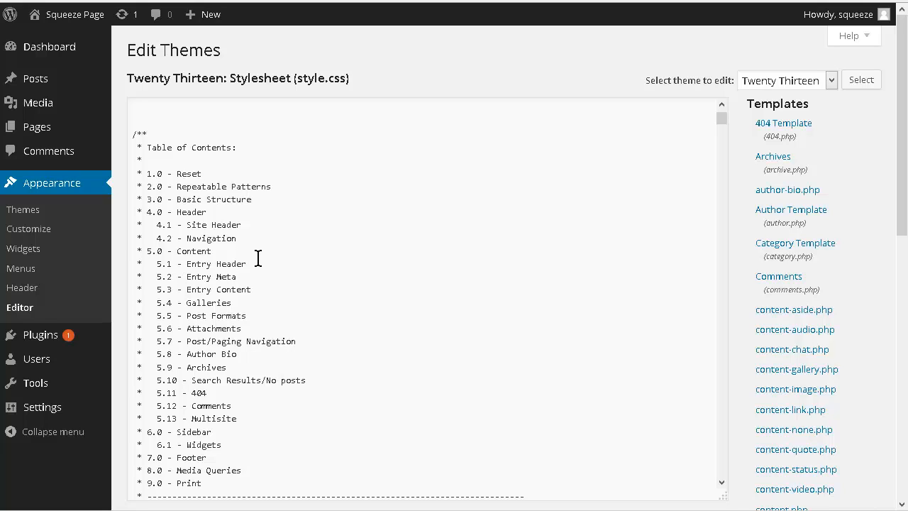
scroll(257, 257, down, 20)
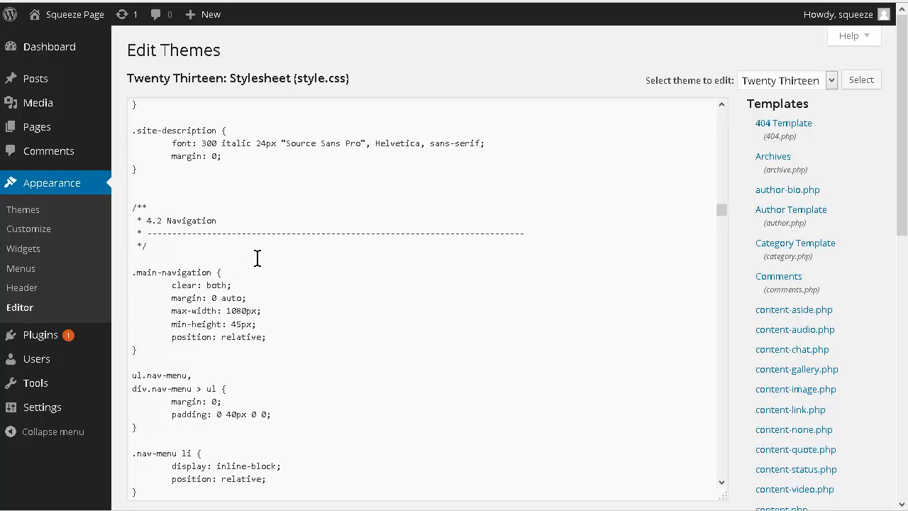
scroll(364, 261, down, 4)
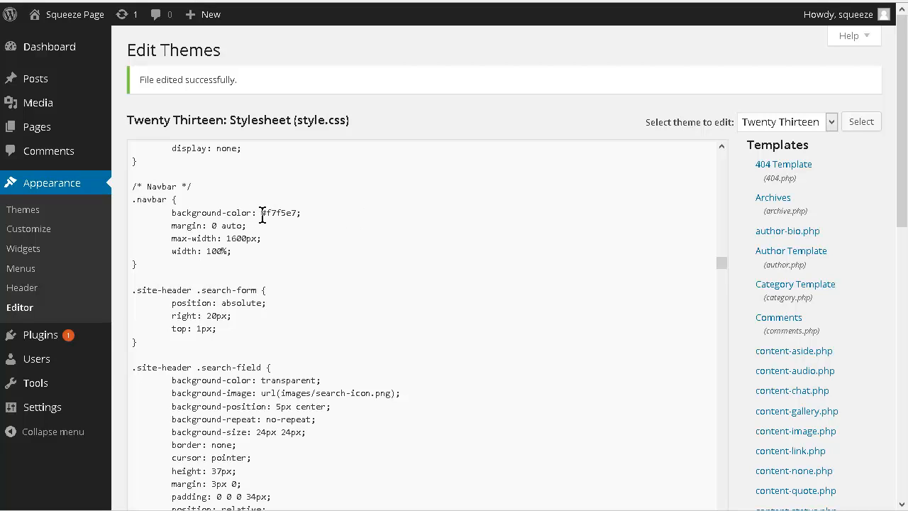
drag(262, 212, 294, 218)
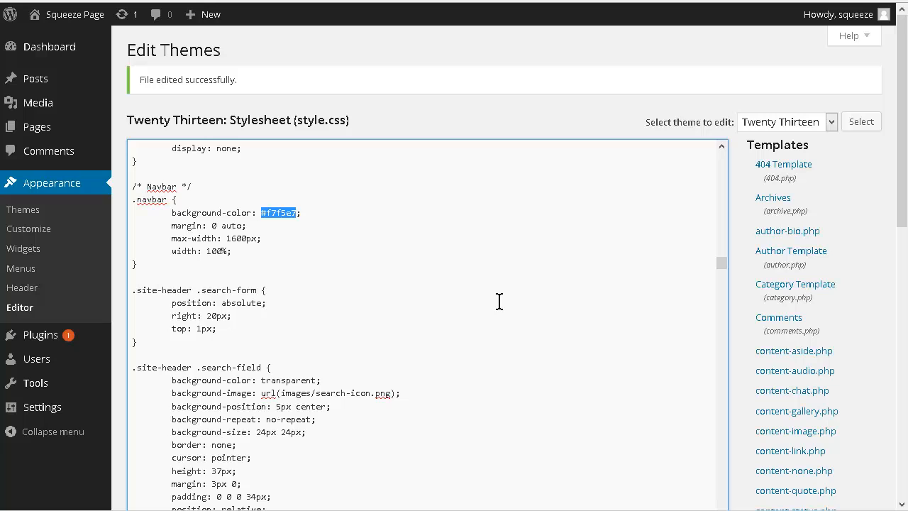
key(ctrl+v)
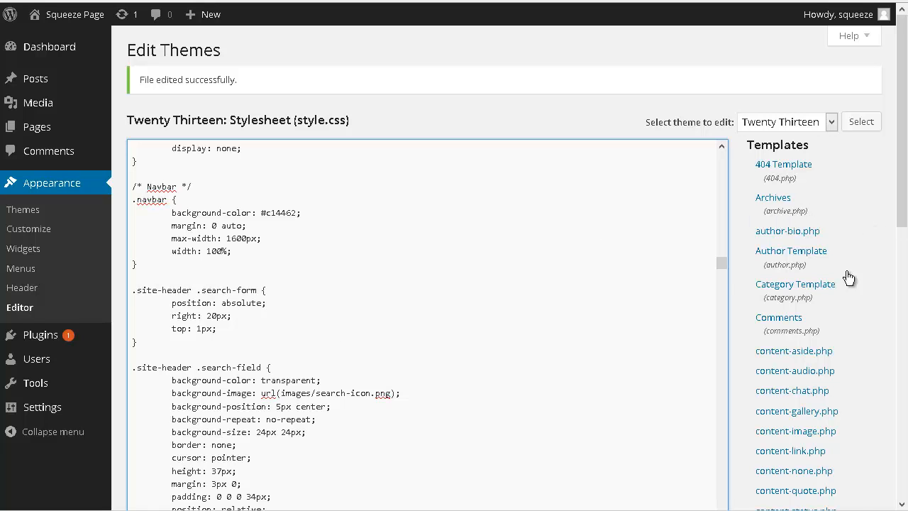
scroll(754, 263, down, 2)
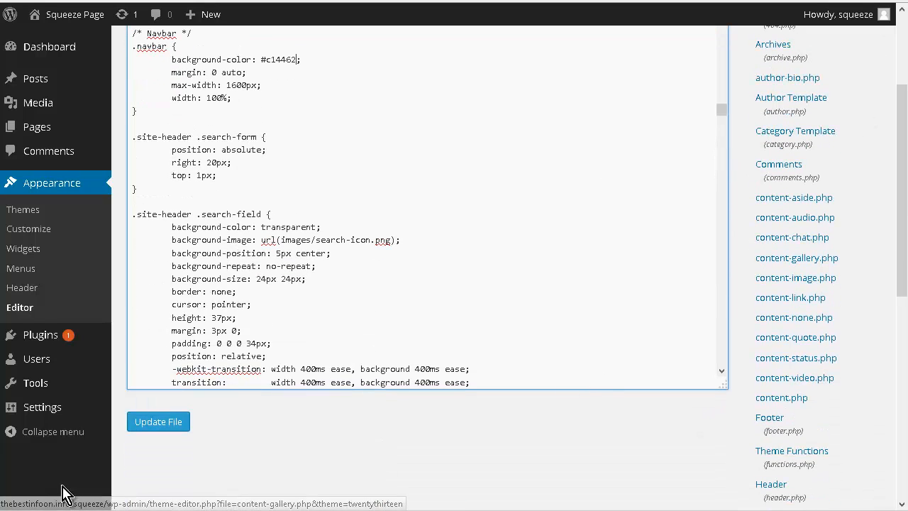
click(169, 424)
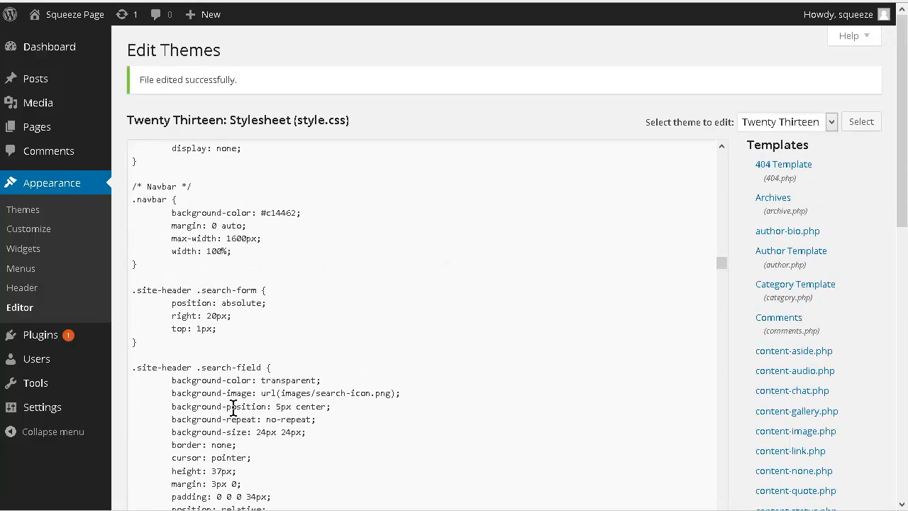
Open the Squeeze Page site in a new tab and examine the navigation bar's colour and the page down to the footer
mouse_move(57, 20)
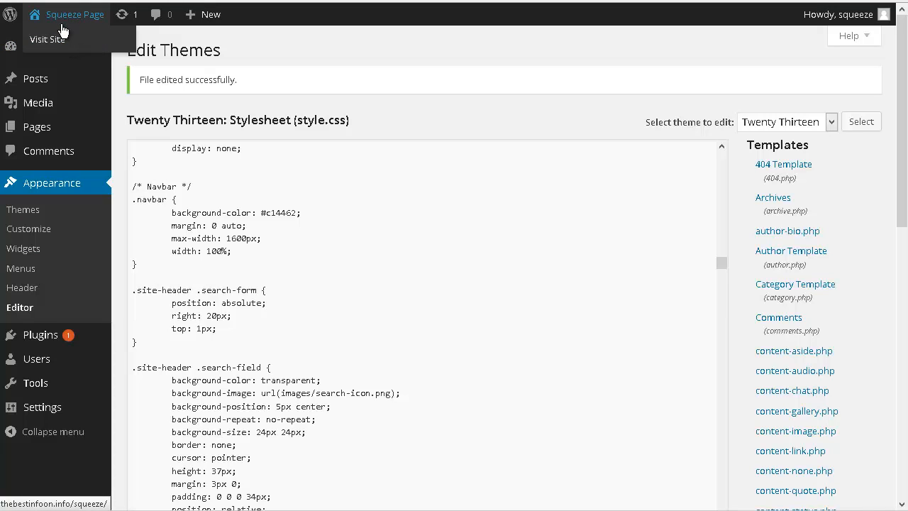
right_click(55, 36)
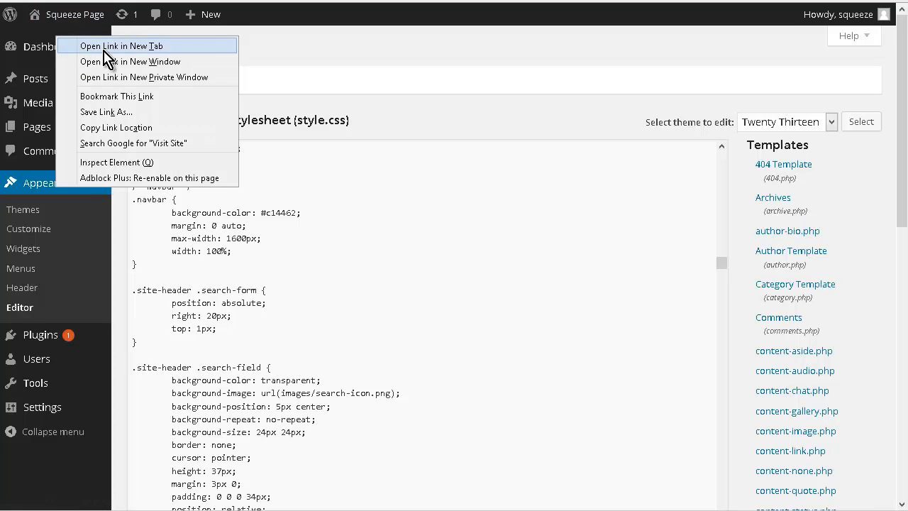
click(150, 46)
click(566, 1)
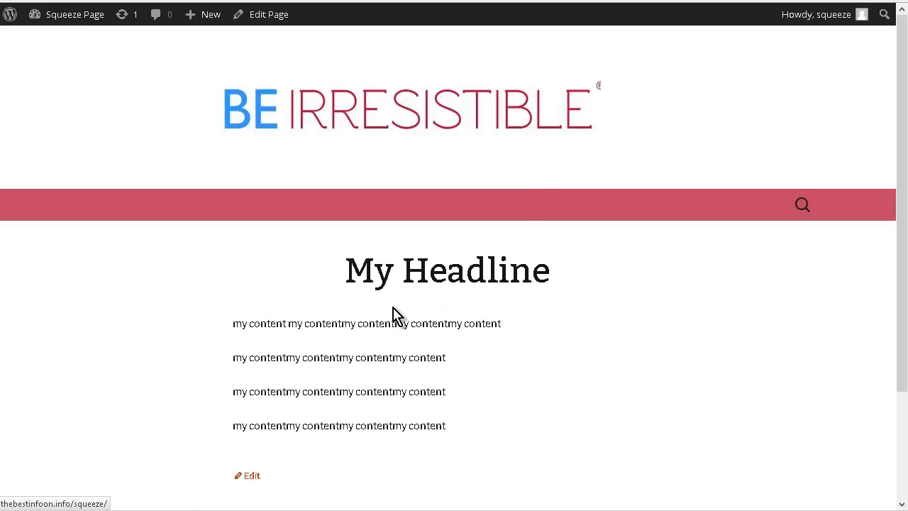
scroll(523, 266, down, 3)
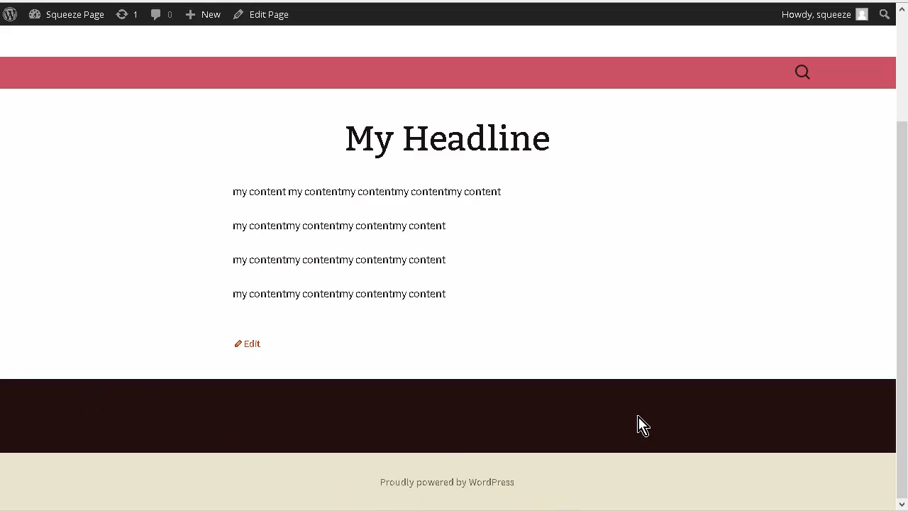
scroll(713, 417, up, 3)
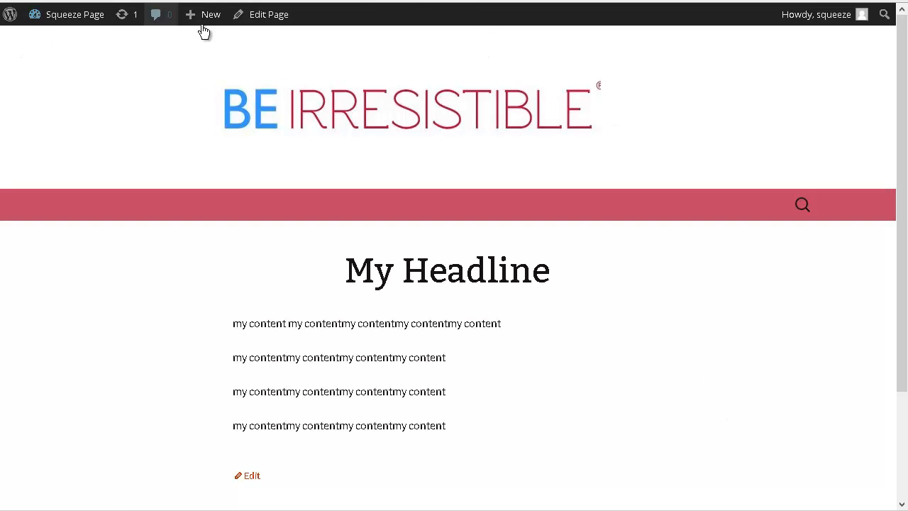
Open the headline page for editing and review its content area alongside the Be Irresistible sales page
click(273, 16)
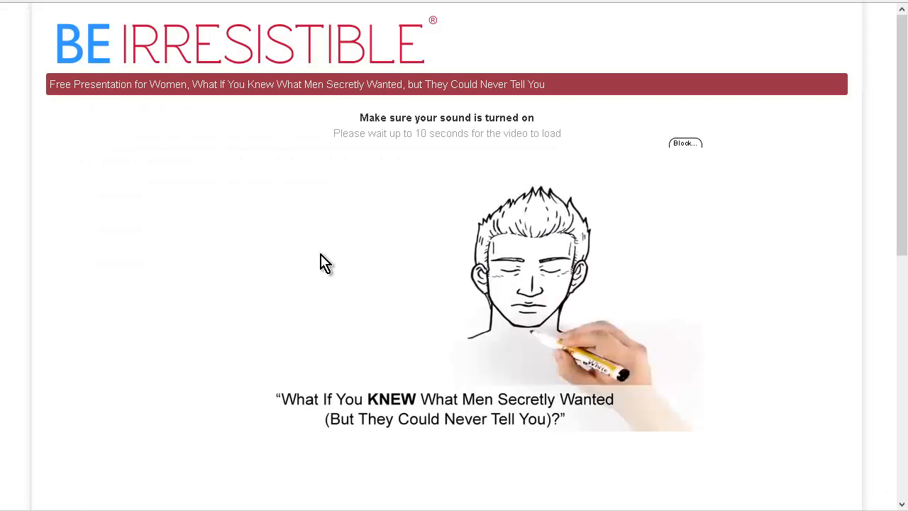
scroll(379, 378, down, 3)
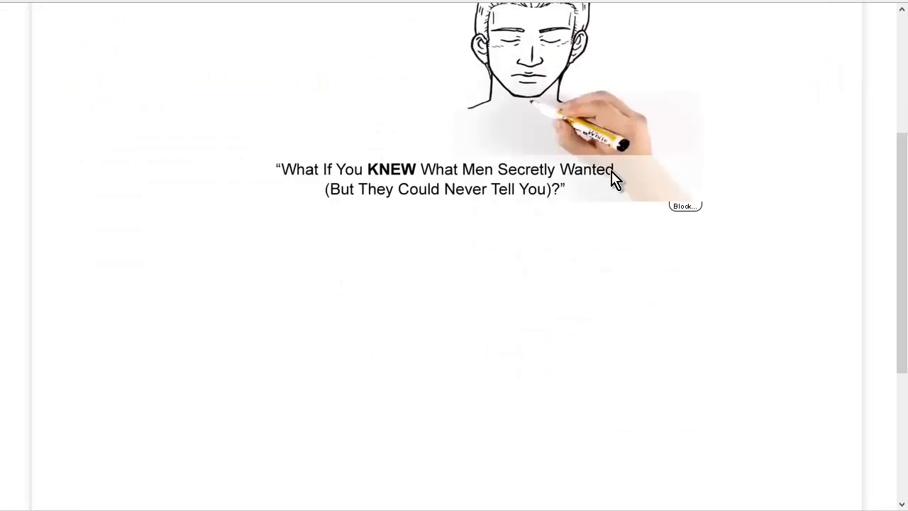
scroll(804, 245, up, 3)
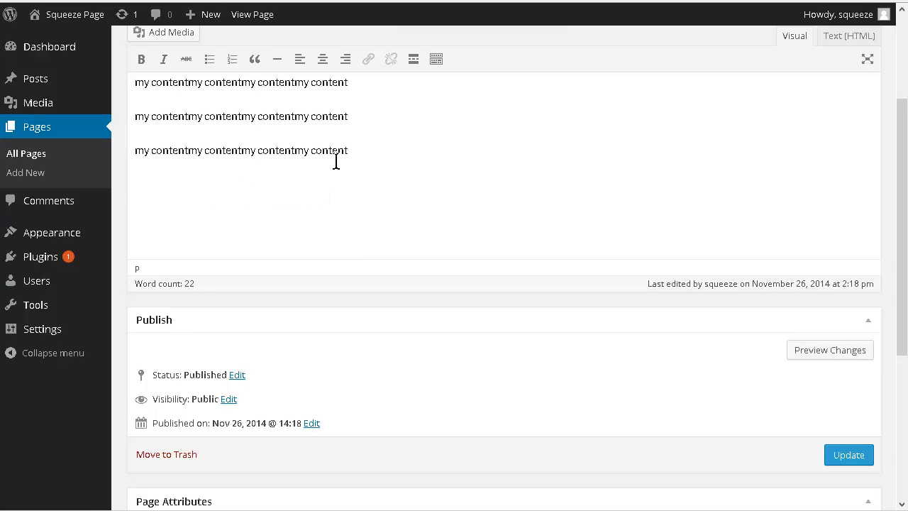
scroll(470, 137, up, 3)
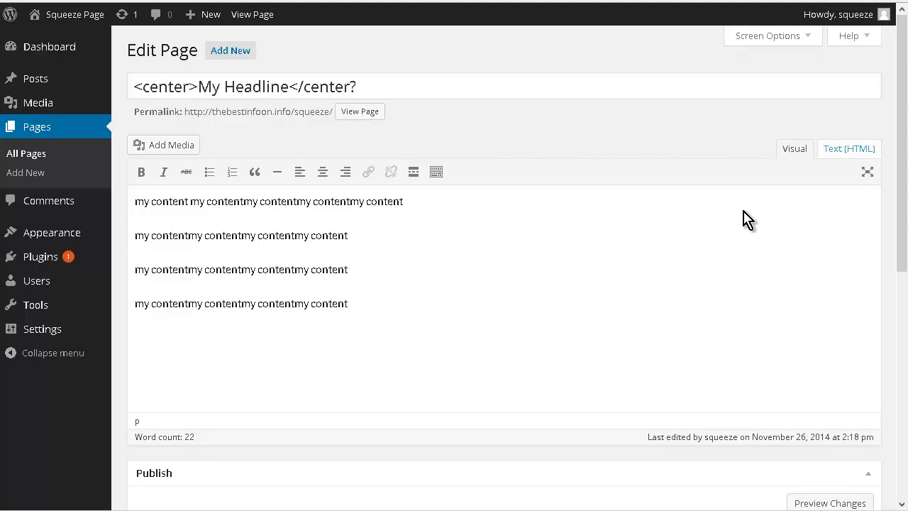
scroll(305, 260, down, 2)
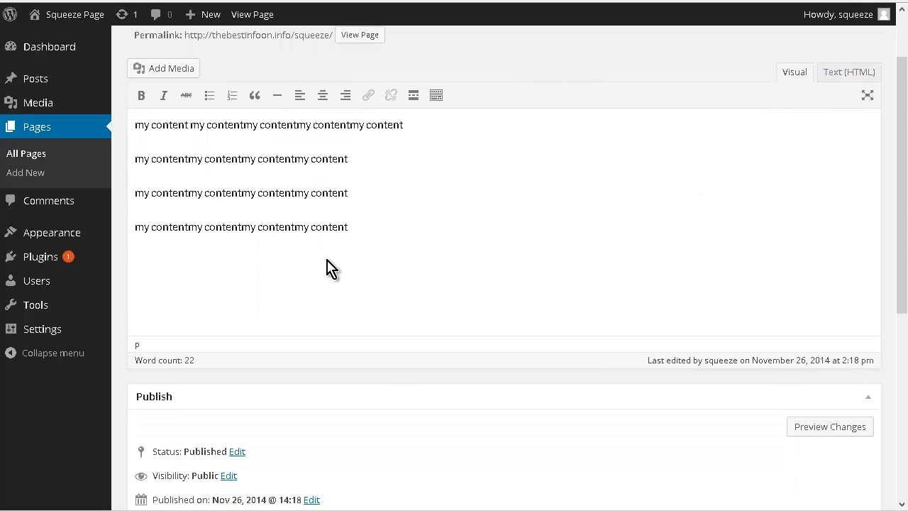
scroll(404, 295, up, 2)
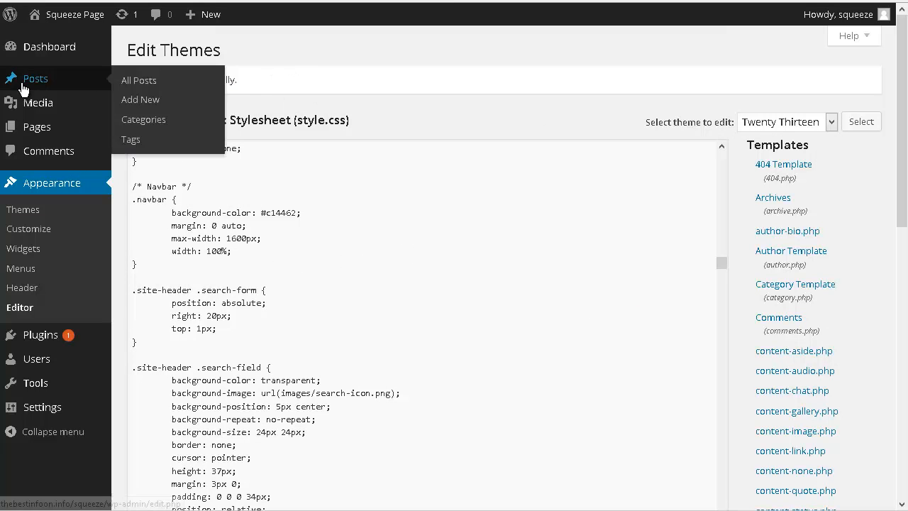
Add a new page with the title "Thank You For Subsctibing" and move to its empty body
mouse_move(37, 135)
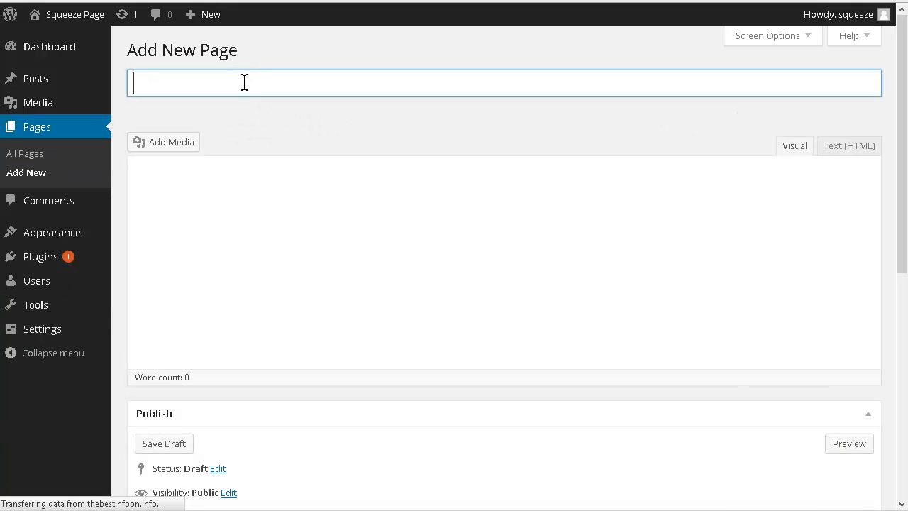
text(T)
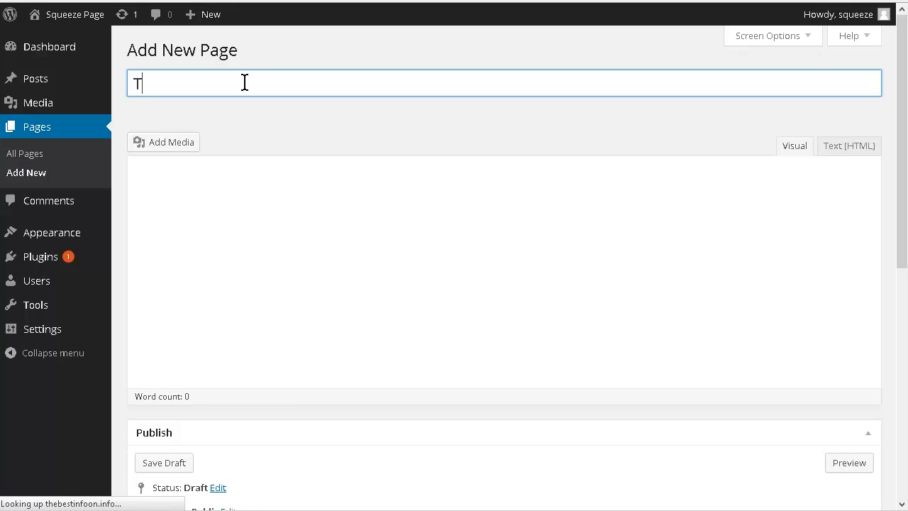
text(hank You For Subsctibing)
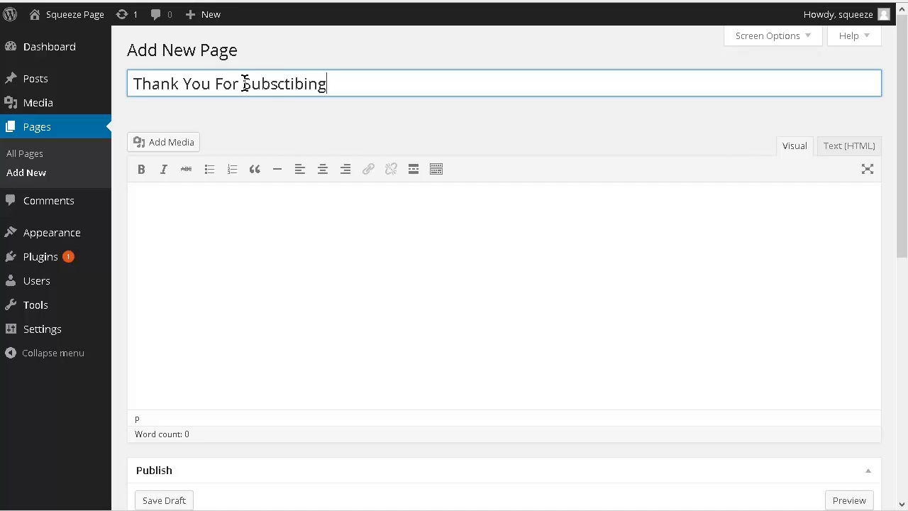
click(233, 219)
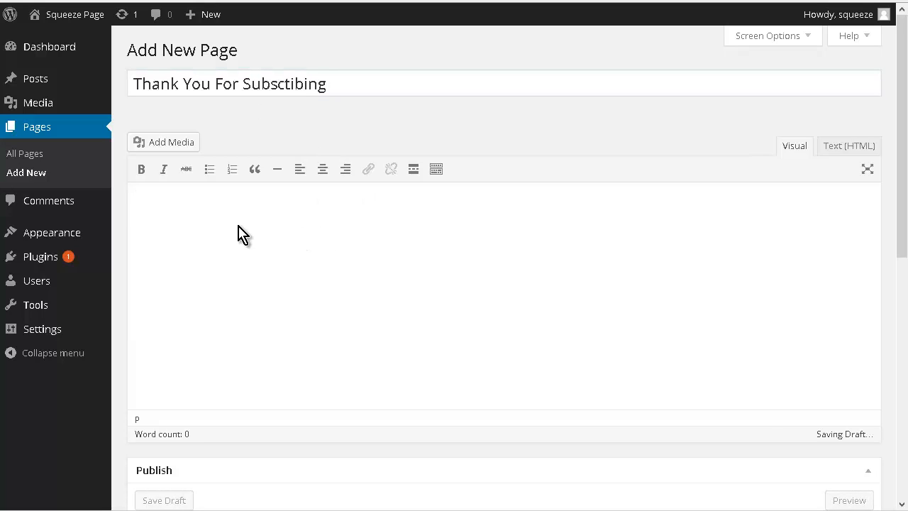